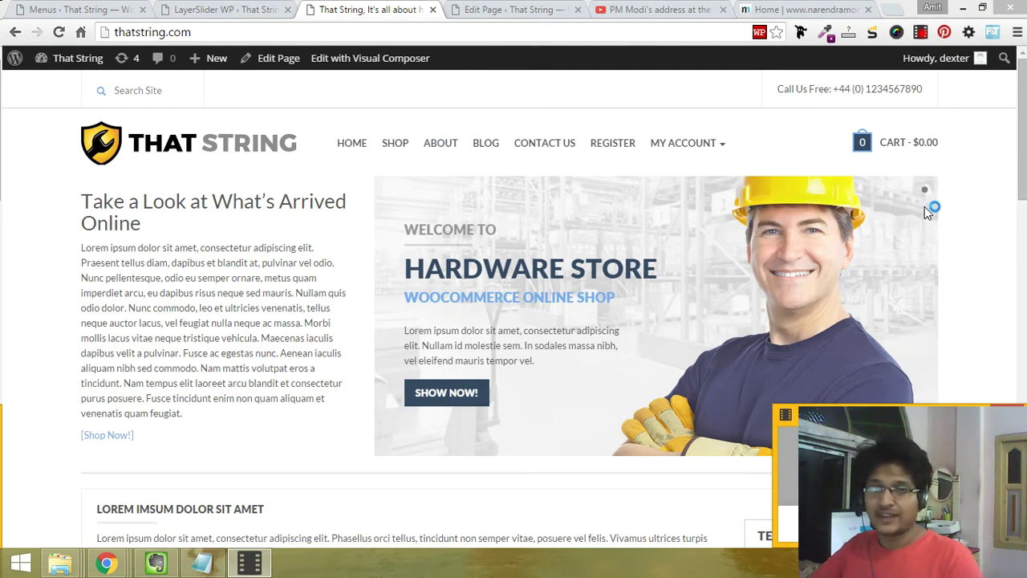
# Step: Open the homepage for editing and examine its Visual Composer layout to identify which LayerSlider it uses
pyautogui.middleClick(272, 63)
pyautogui.click(450, 9)
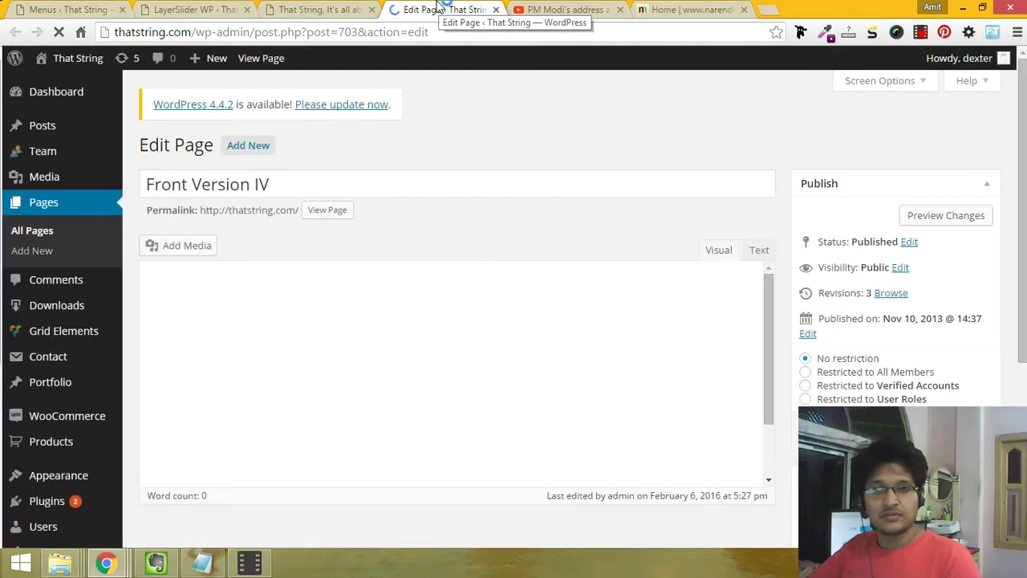
pyautogui.scroll(-4, 548, 169)
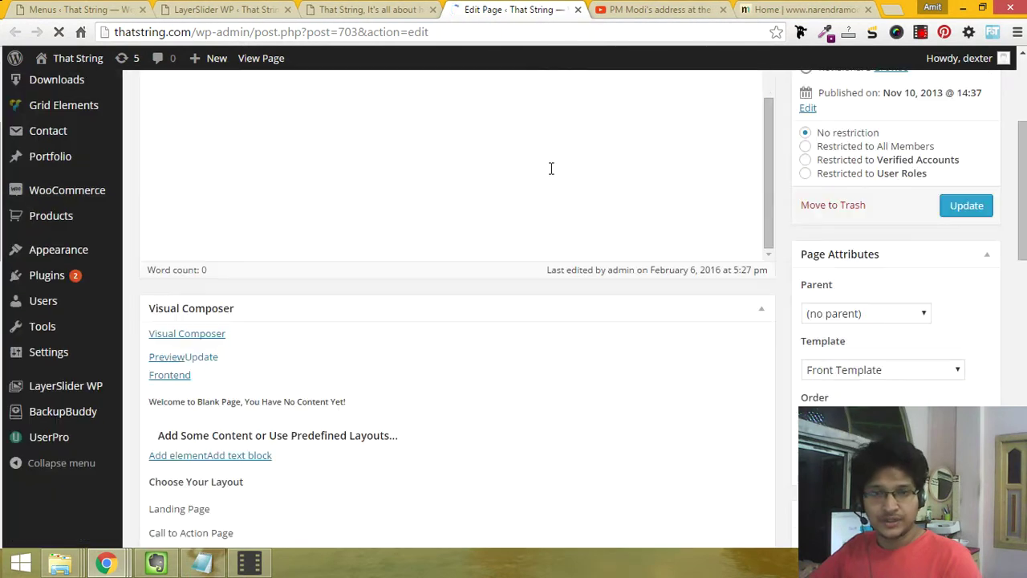
pyautogui.scroll(2, 551, 170)
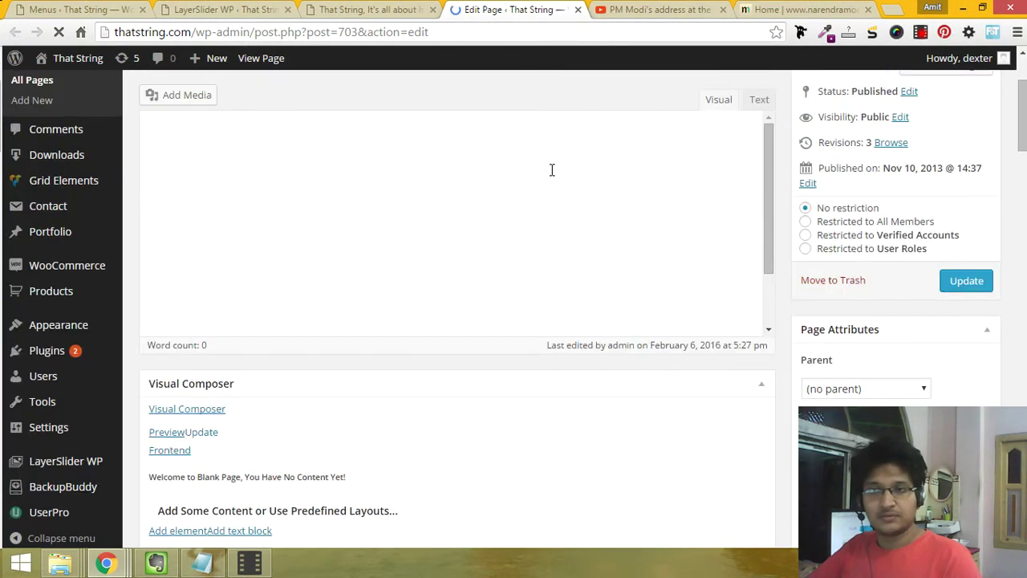
pyautogui.middleClick(518, 201)
pyautogui.scroll(15, 525, 201)
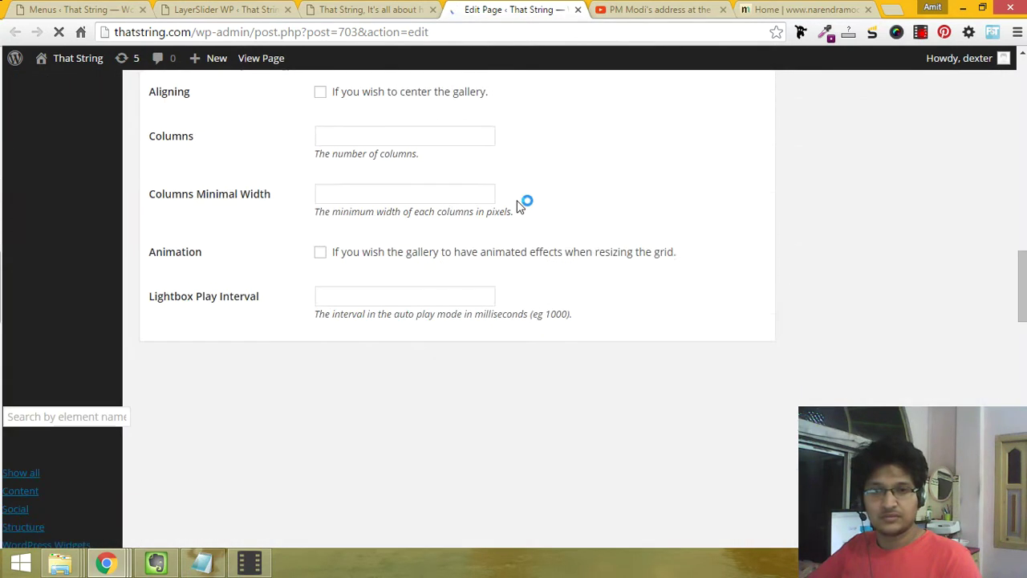
pyautogui.scroll(1, 525, 266)
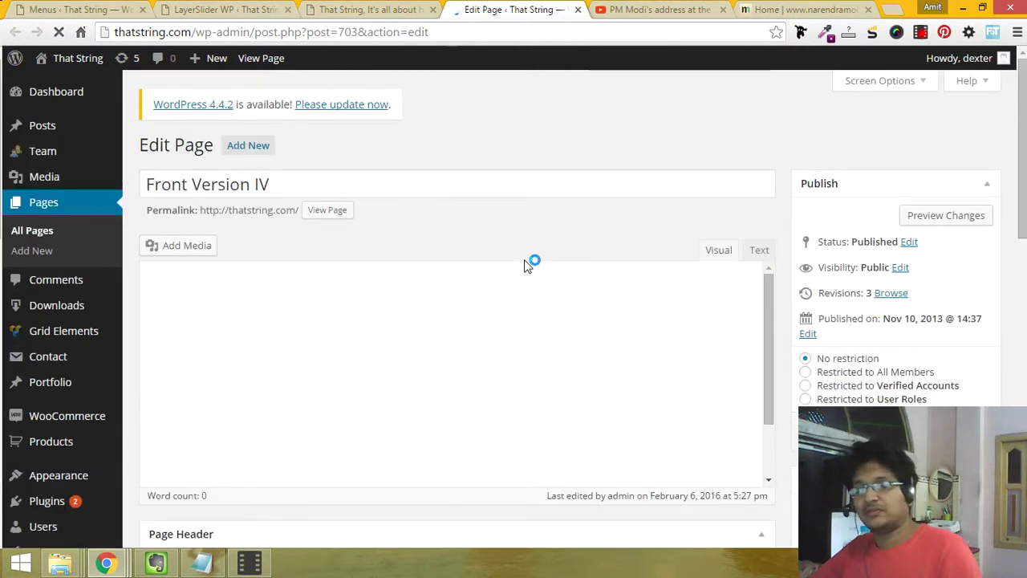
pyautogui.scroll(-7, 538, 313)
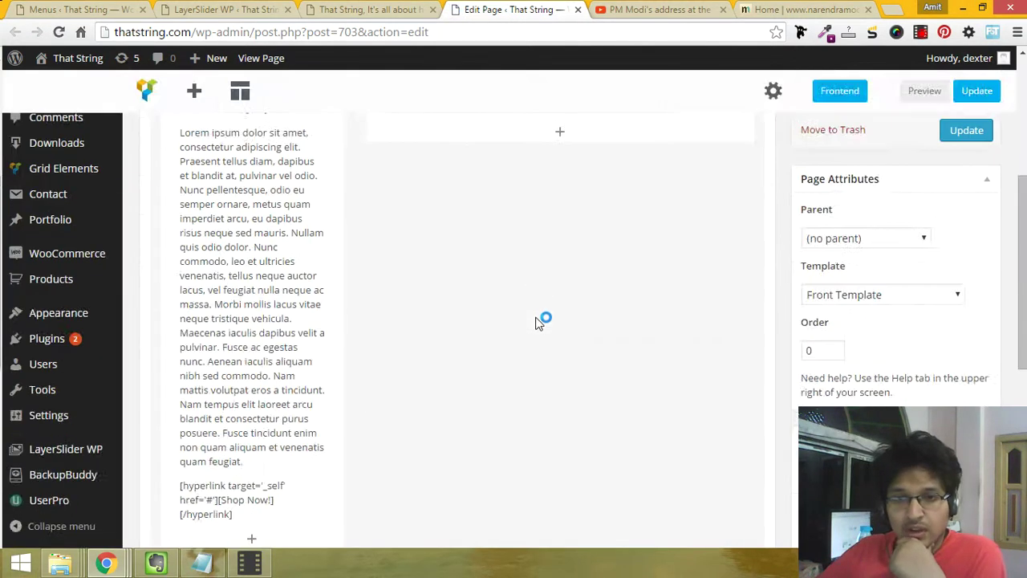
pyautogui.scroll(5, 533, 329)
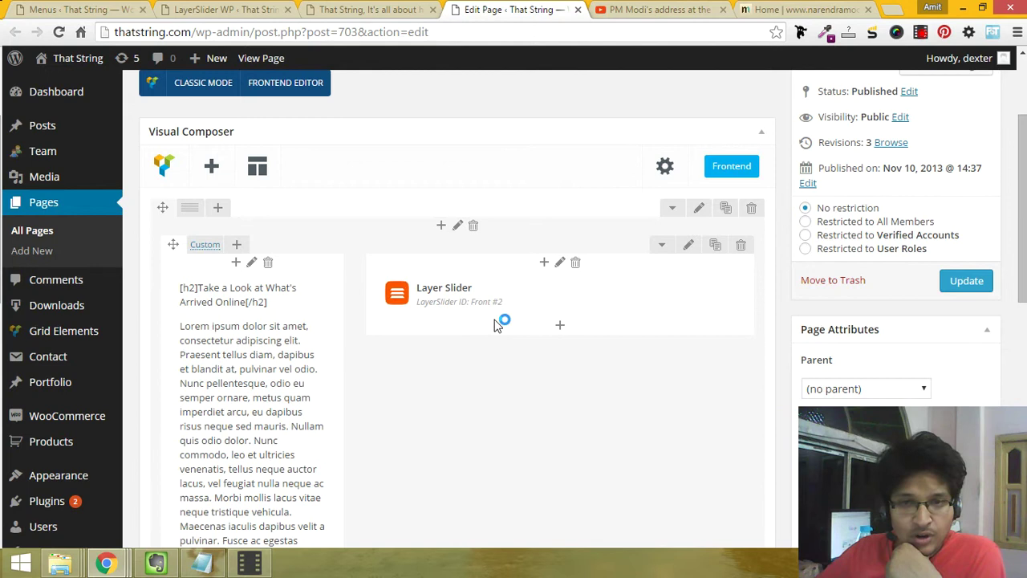
pyautogui.scroll(-3, 144, 411)
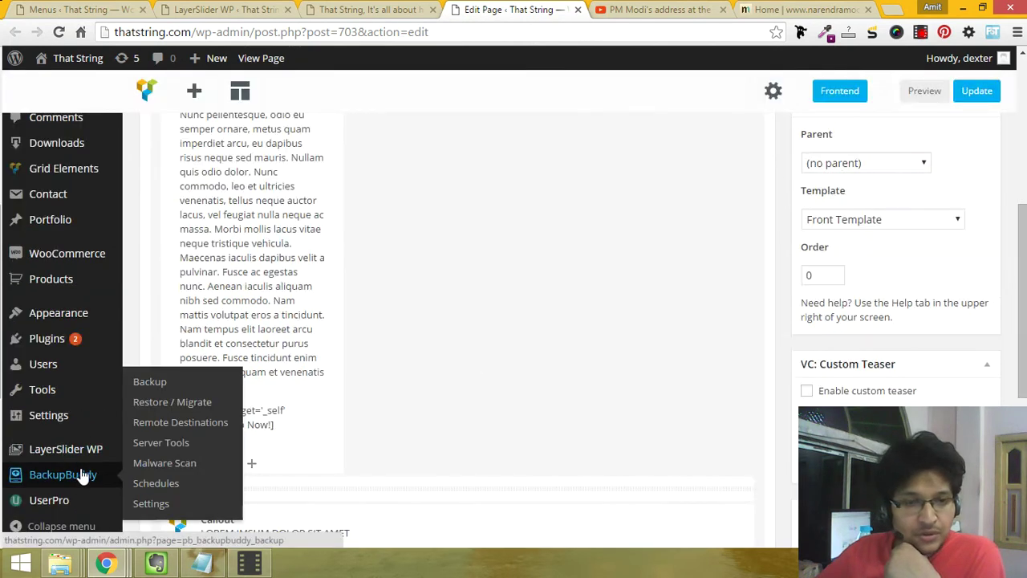
# Step: Bring up the list of all LayerSlider sliders in a separate tab and open Front #2 for editing
pyautogui.moveTo(84, 449)
pyautogui.middleClick(153, 443)
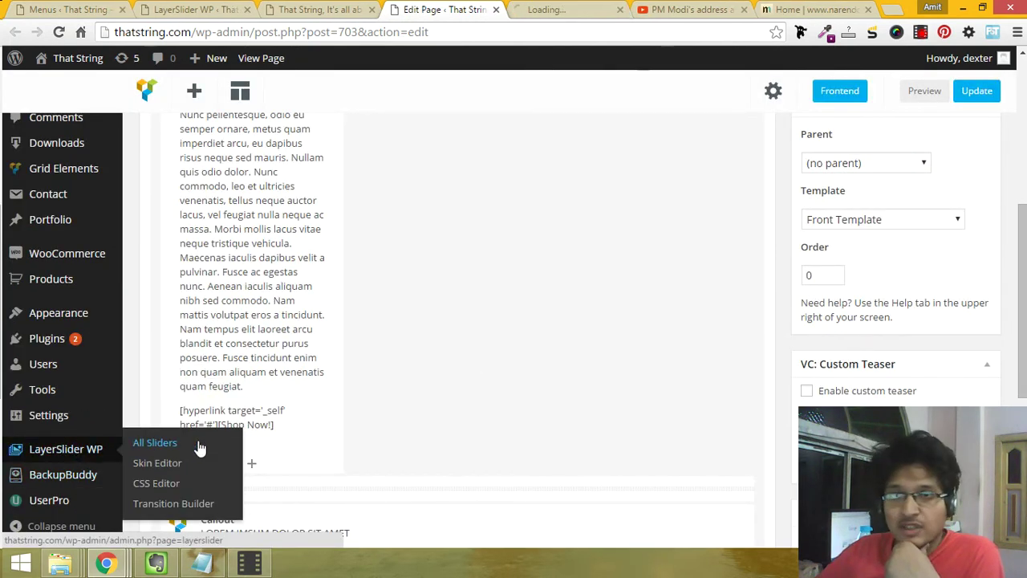
pyautogui.hotkey('ctrl', 'Tab')
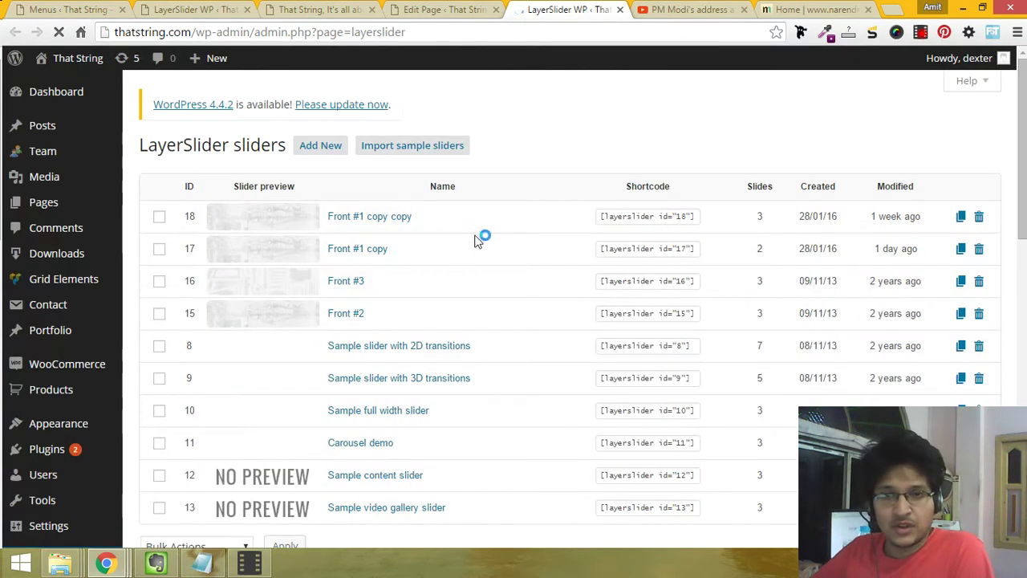
pyautogui.click(342, 319)
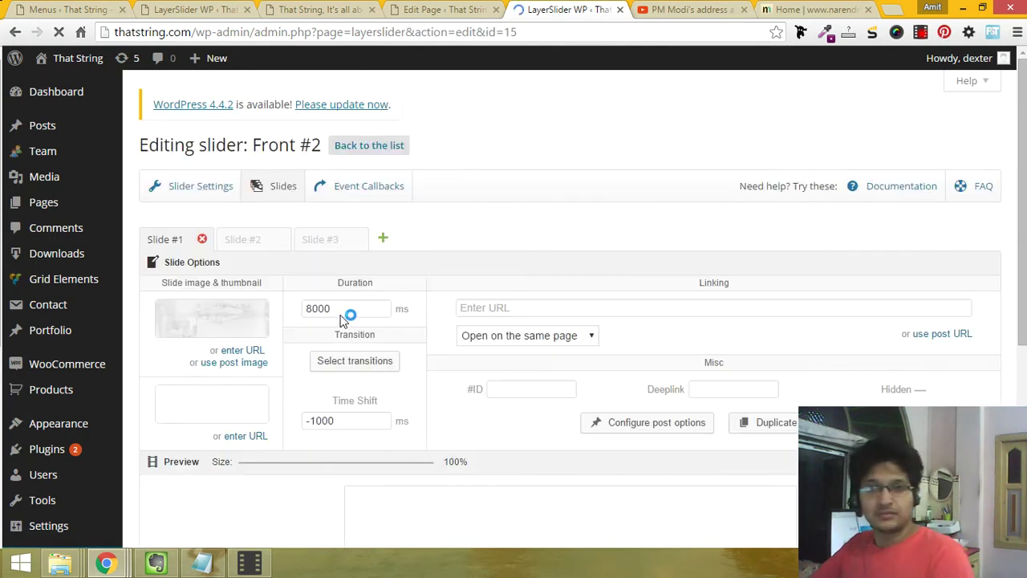
pyautogui.scroll(-7, 345, 316)
pyautogui.scroll(7, 344, 314)
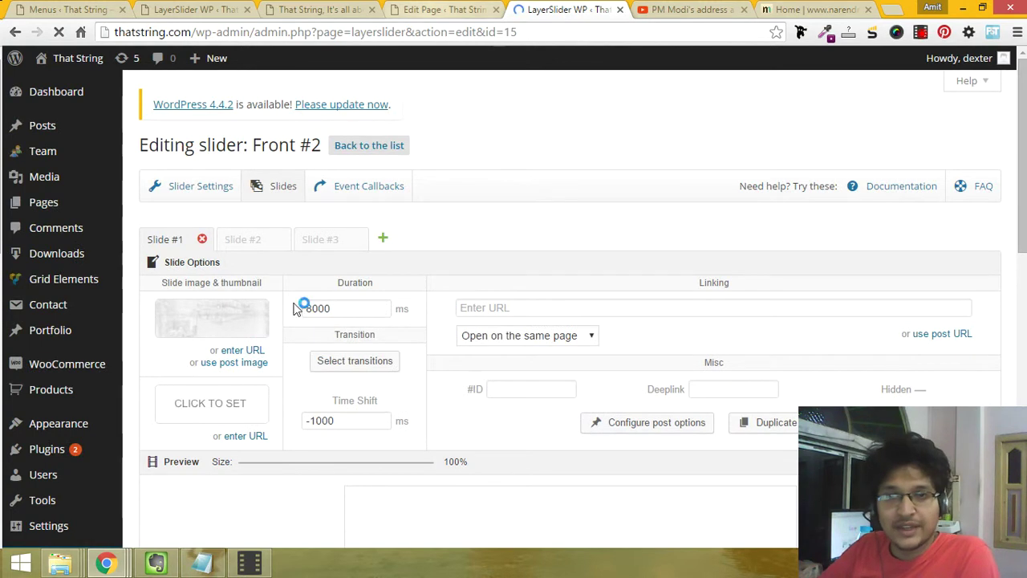
# Step: Check the slider on the live homepage and return to the Front #2 slider editor
pyautogui.hotkey('ctrl', 'shift', 'Tab')
pyautogui.hotkey('ctrl', 'shift', 'Tab')
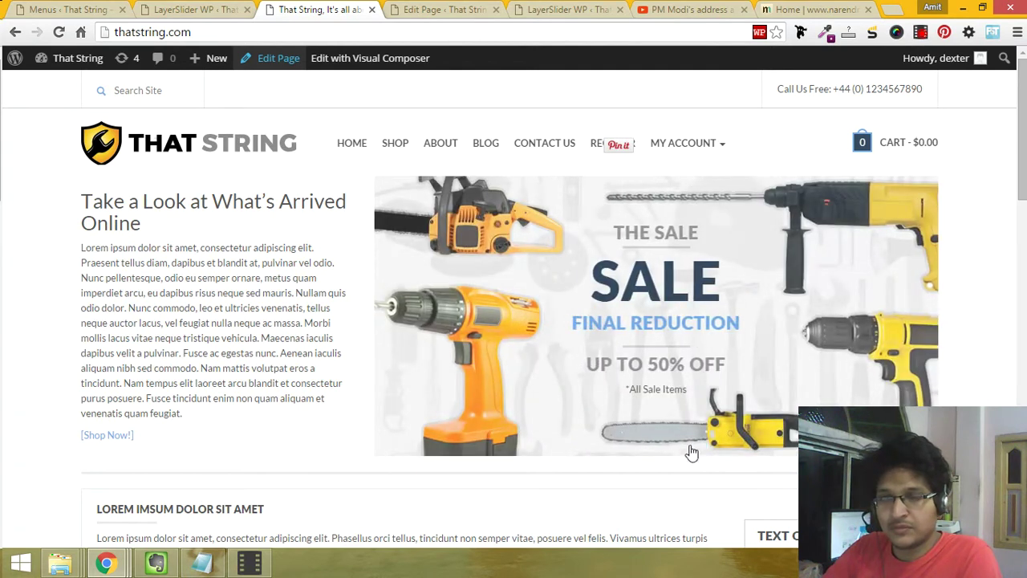
pyautogui.click(445, 9)
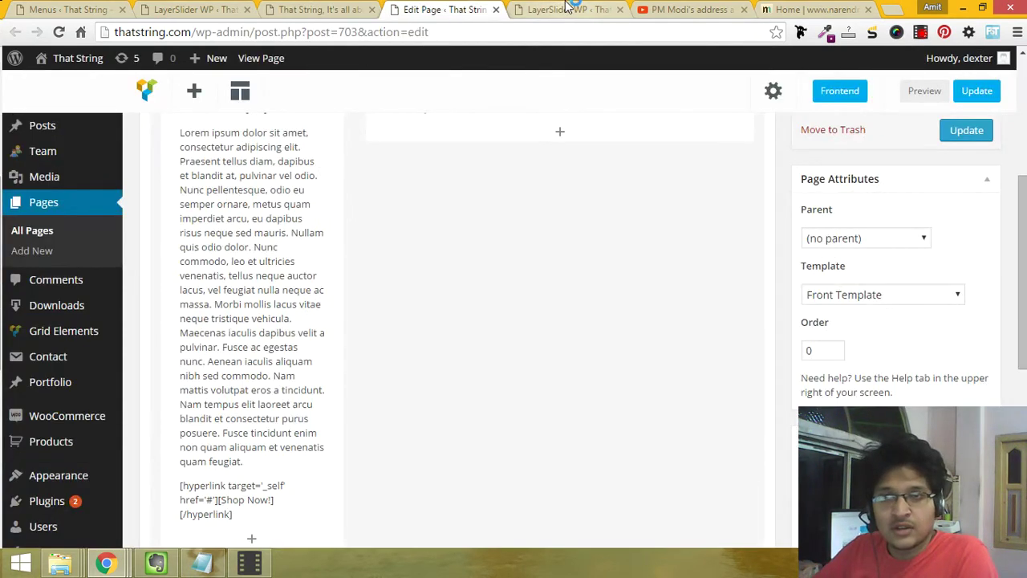
pyautogui.click(569, 8)
# Step: Select the description paragraph in the slide preview and show the content of its layer, Layer #5
pyautogui.scroll(-5, 431, 306)
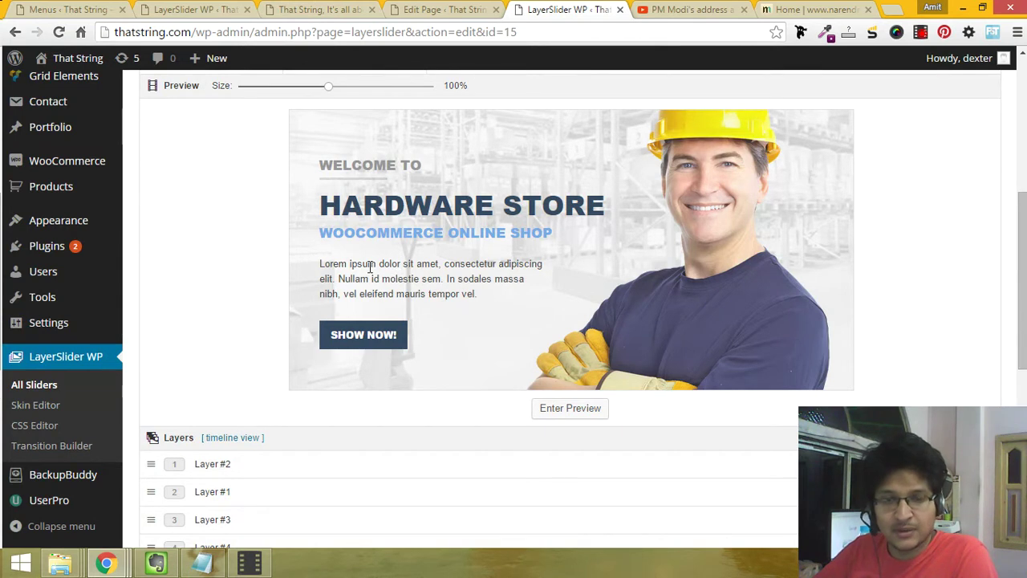
pyautogui.scroll(-5, 393, 329)
pyautogui.scroll(1, 398, 331)
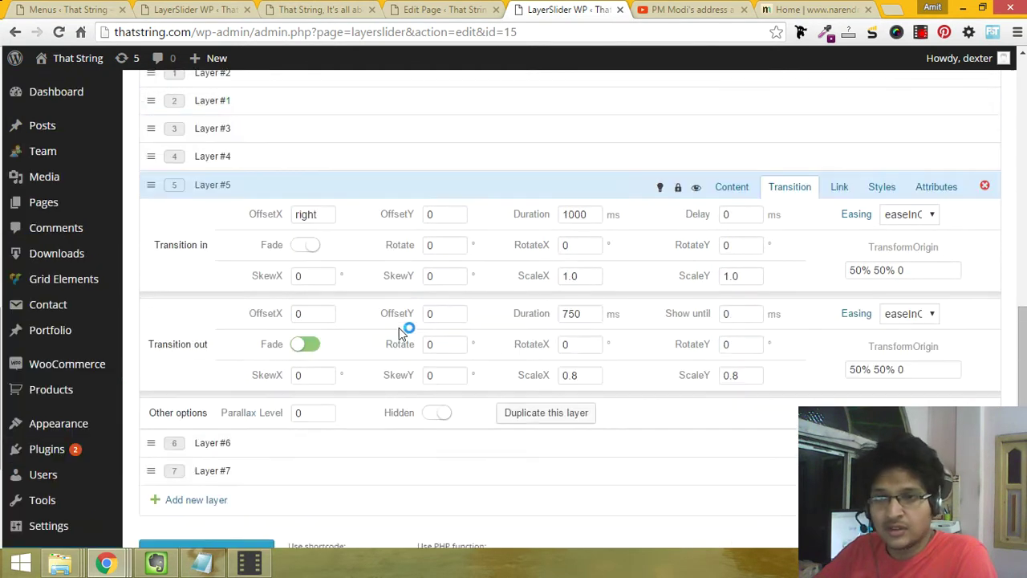
pyautogui.scroll(3, 420, 201)
pyautogui.scroll(-2, 806, 279)
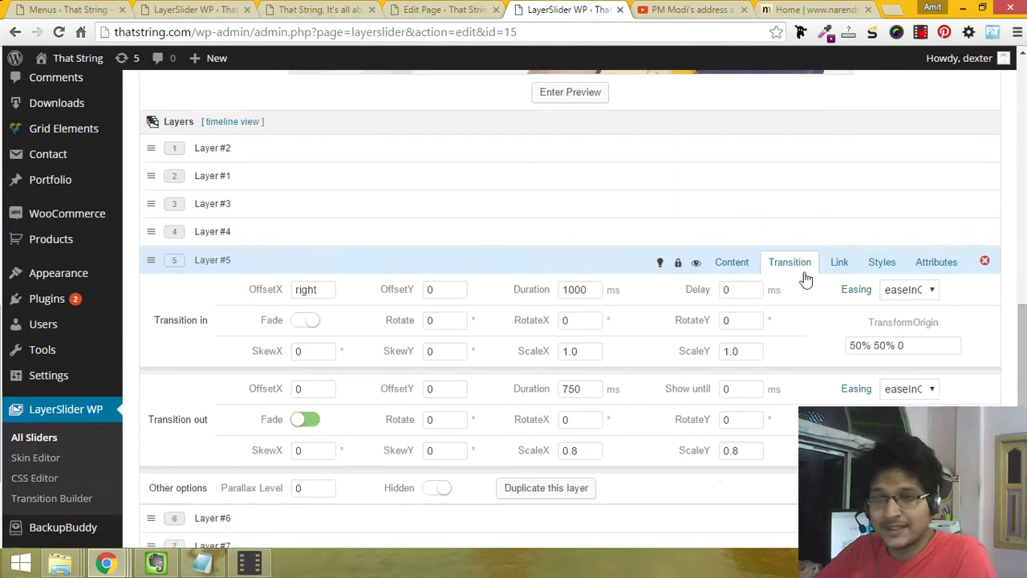
pyautogui.click(728, 265)
pyautogui.scroll(-1, 631, 302)
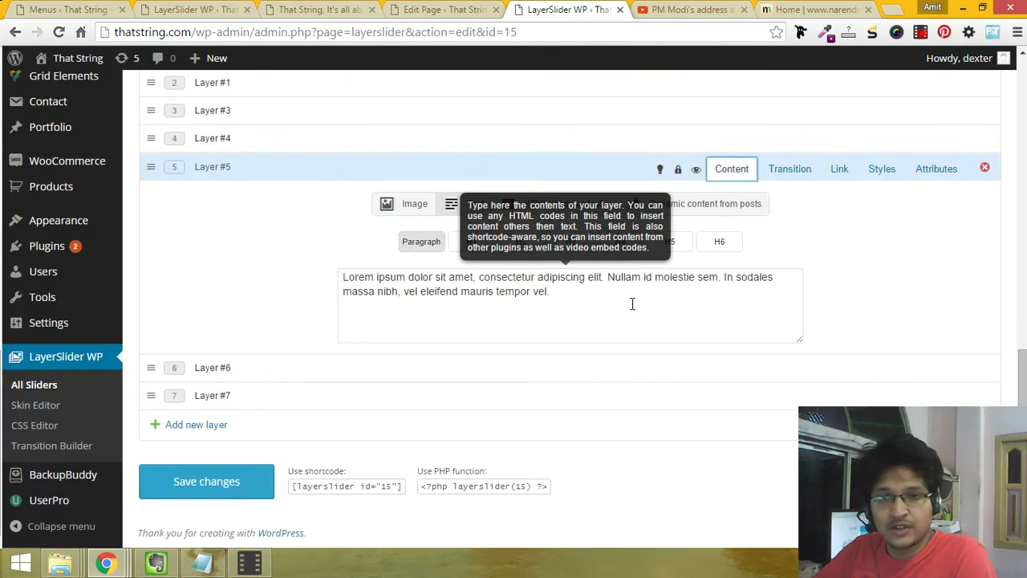
# Step: Replace the Layer #5 paragraph text with "We are right now talking the video and I am changing this."
pyautogui.click(632, 297)
pyautogui.moveTo(632, 297); pyautogui.dragTo(298, 264)
pyautogui.write('Ww')
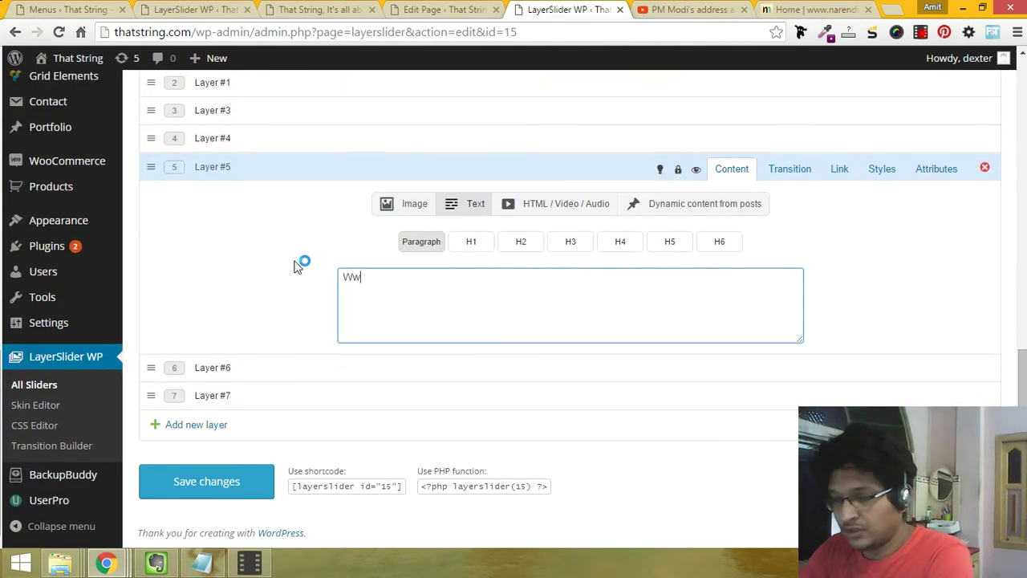
pyautogui.press('BackSpace')
pyautogui.press('BackSpace')
pyautogui.press('BackSpace')
pyautogui.write('W')
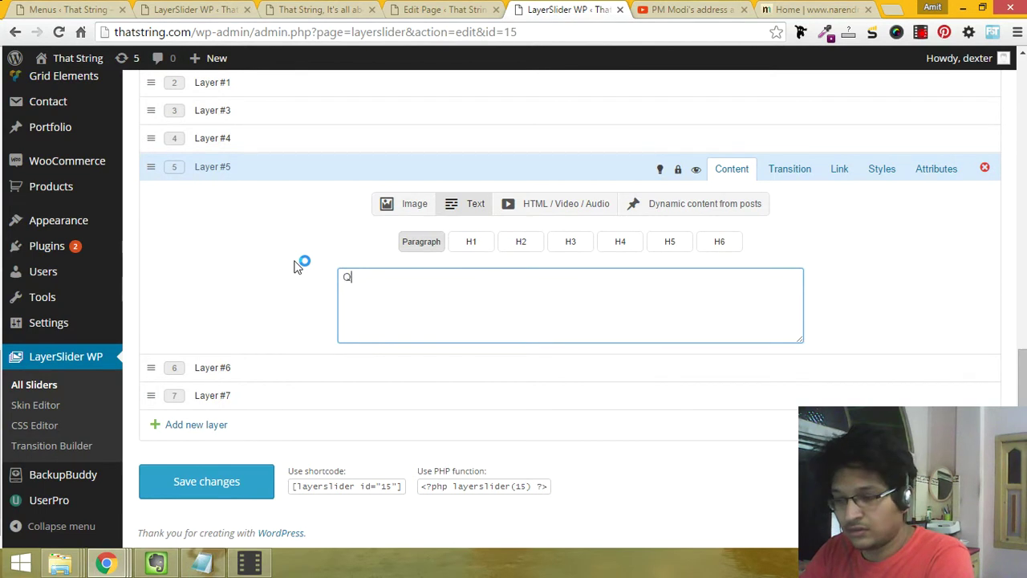
pyautogui.press('BackSpace')
pyautogui.write('We')
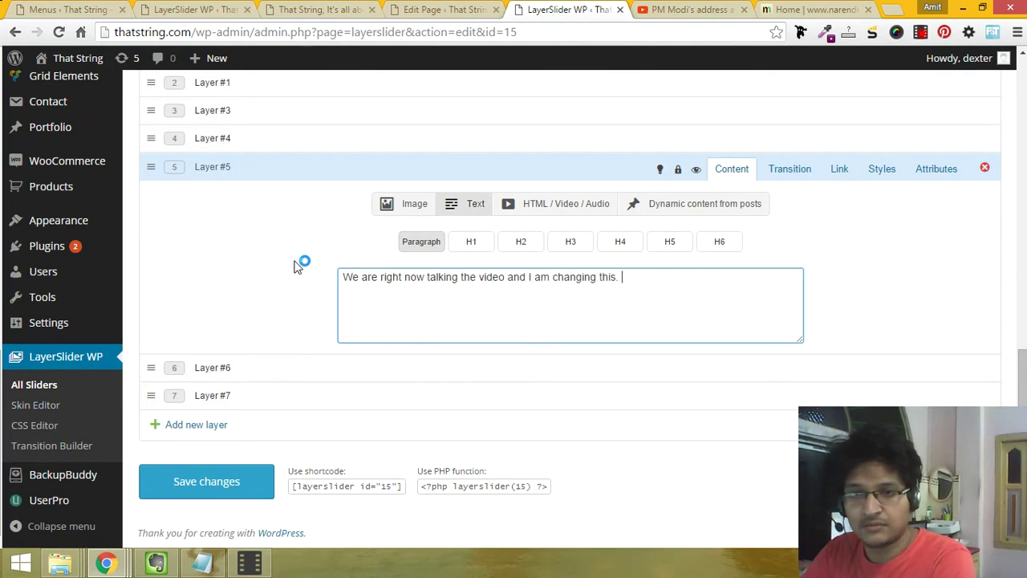
# Step: Review the slide preview, select the SHOW NOW! button in it and open the content of its layer
pyautogui.scroll(5, 573, 200)
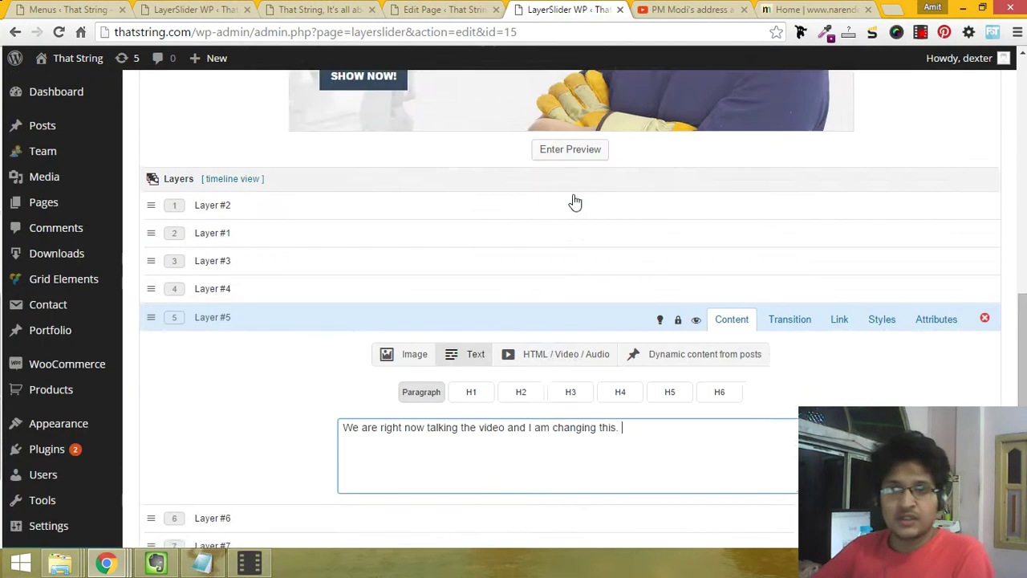
pyautogui.scroll(-5, 535, 323)
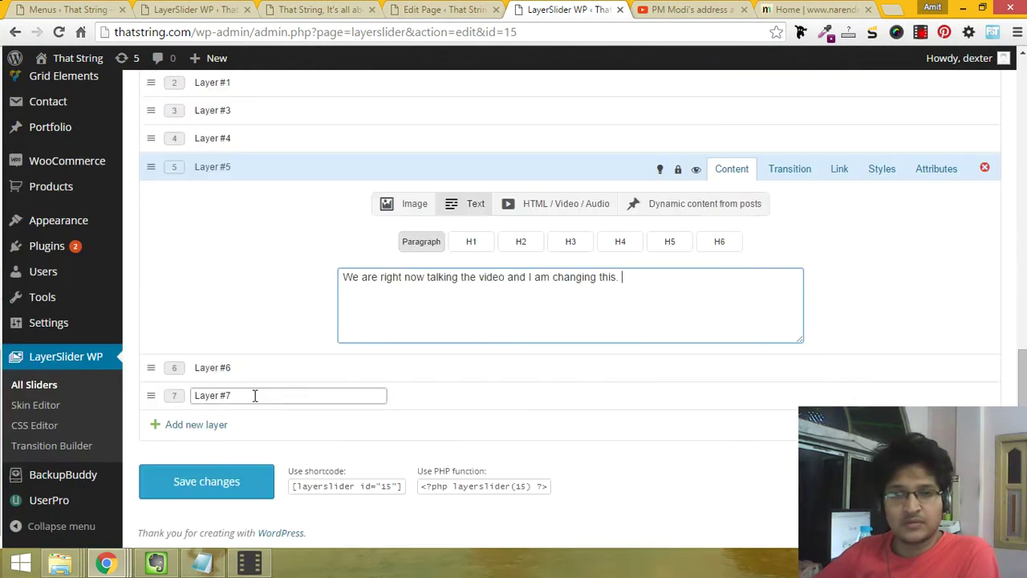
pyautogui.scroll(5, 382, 319)
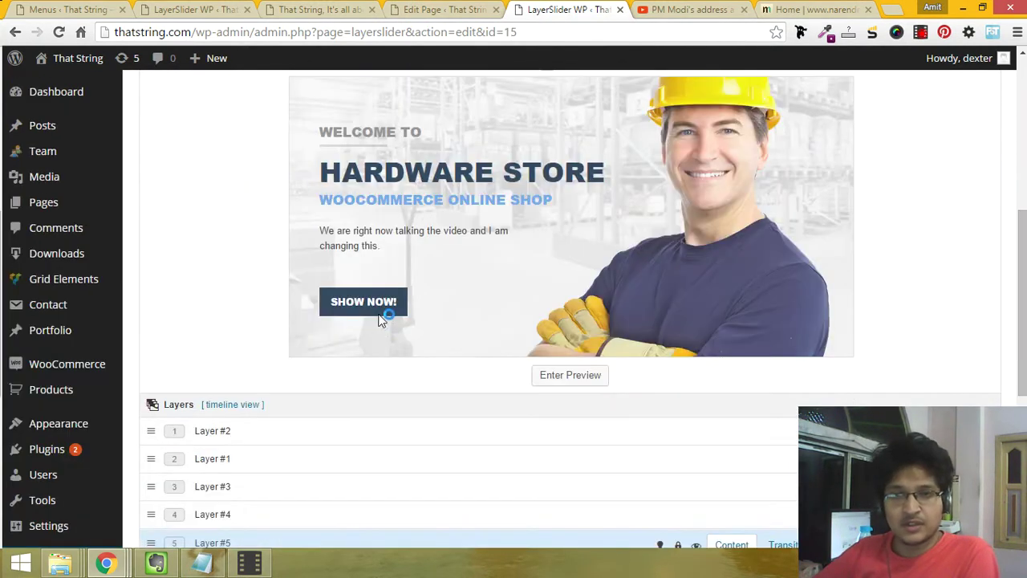
pyautogui.scroll(-5, 390, 308)
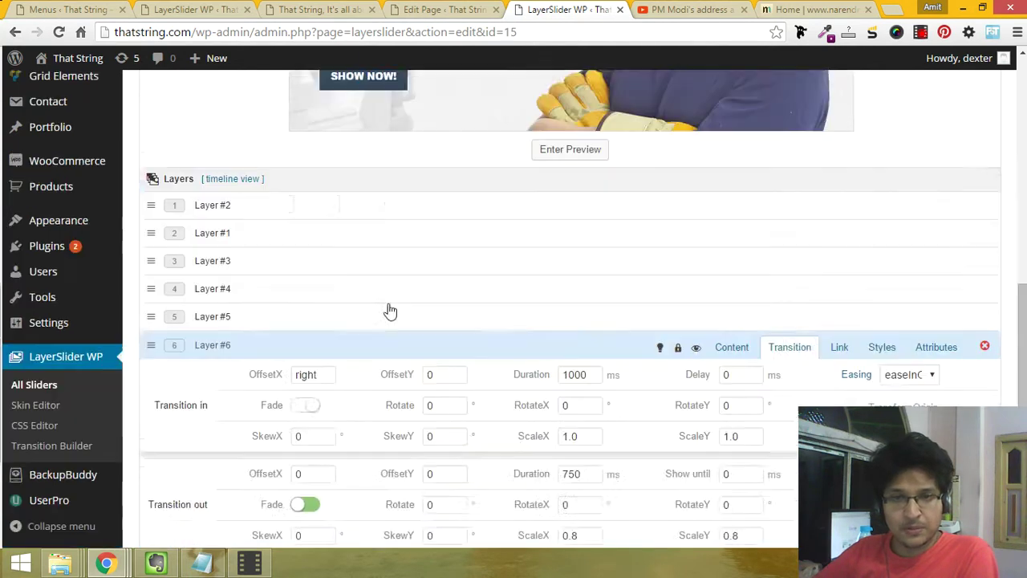
pyautogui.click(732, 139)
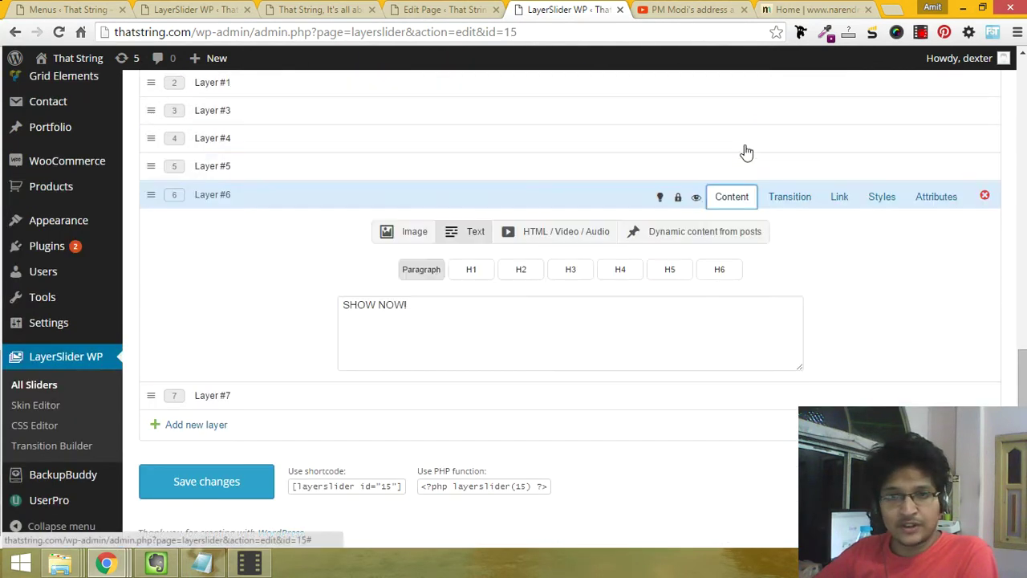
pyautogui.click(469, 315)
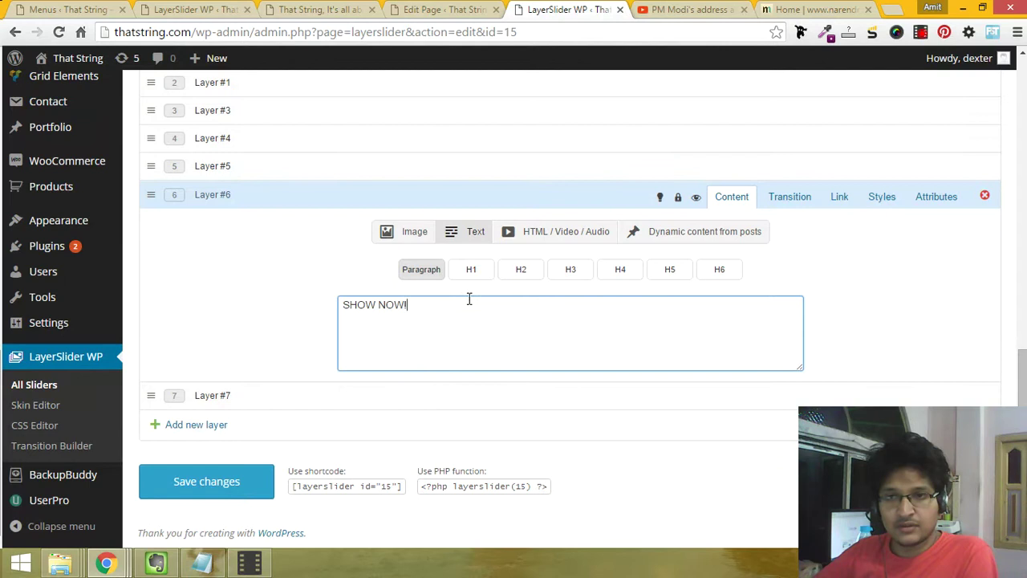
# Step: Open the link settings of the SHOW NOW! button layer and select its placeholder URL
pyautogui.click(812, 201)
pyautogui.click(841, 200)
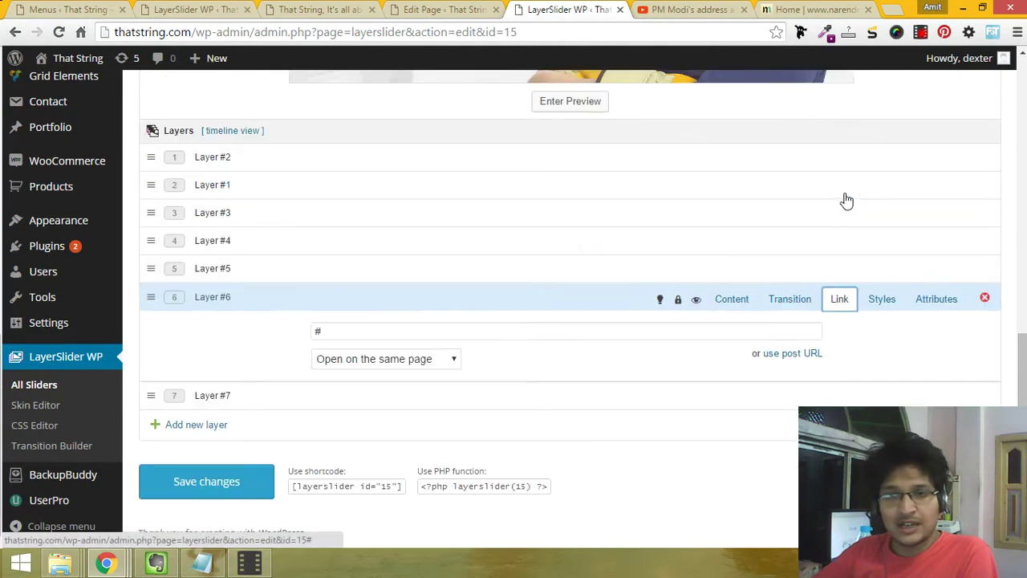
pyautogui.click(446, 358)
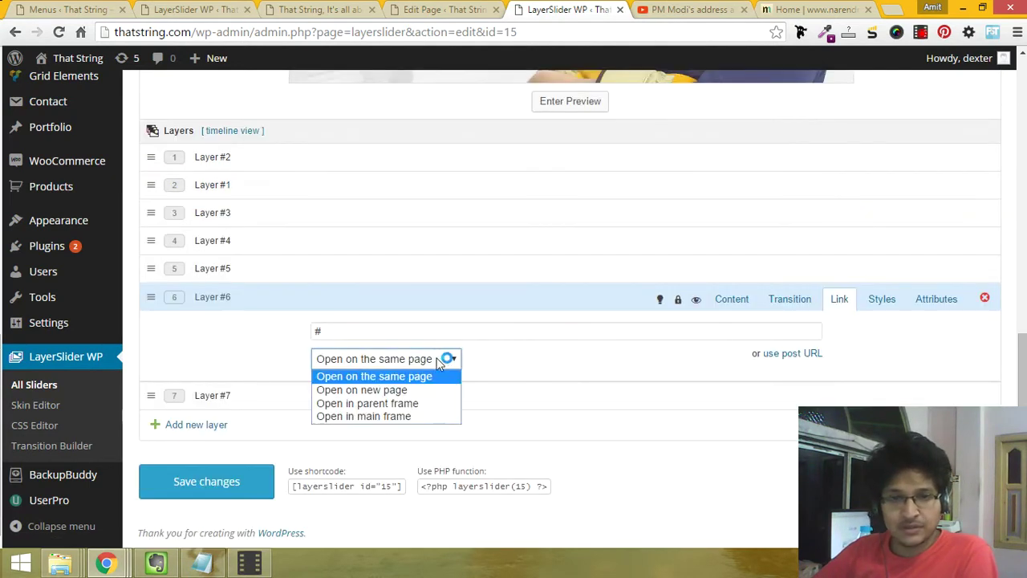
pyautogui.click(412, 332)
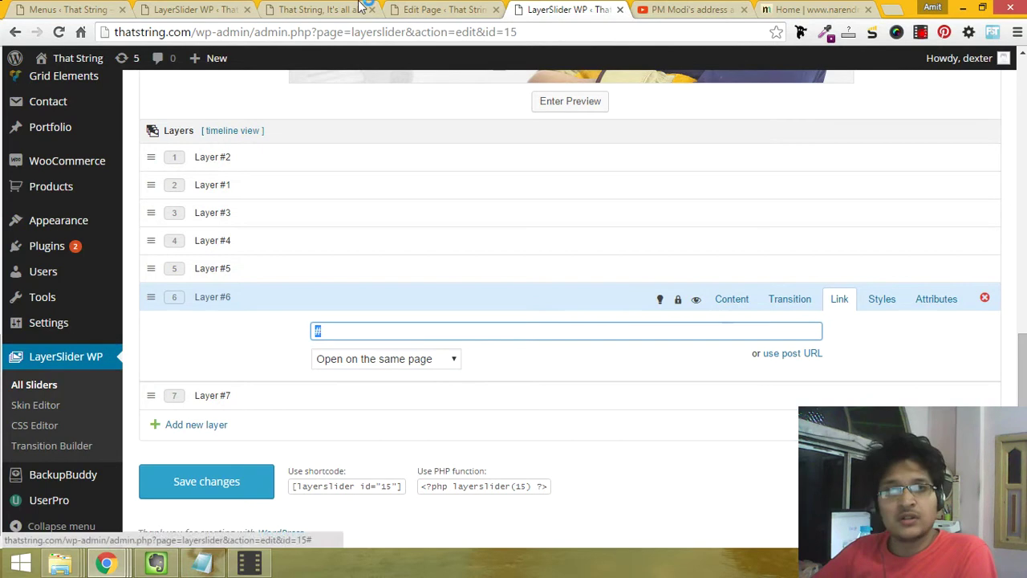
# Step: Load the site's shop page, thatstring.com/shop/, in a separate tab to obtain its address
pyautogui.click(68, 10)
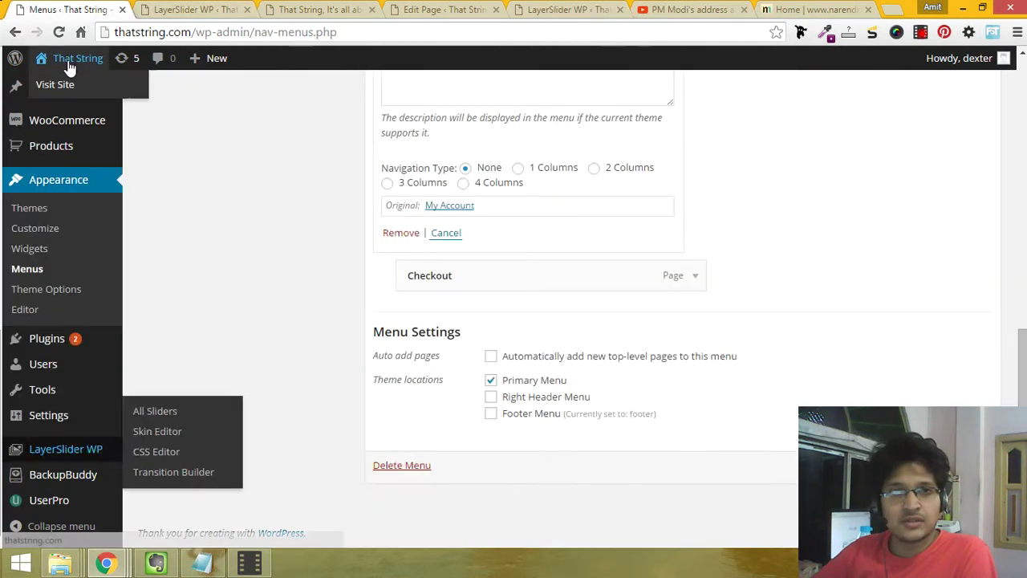
pyautogui.click(64, 85)
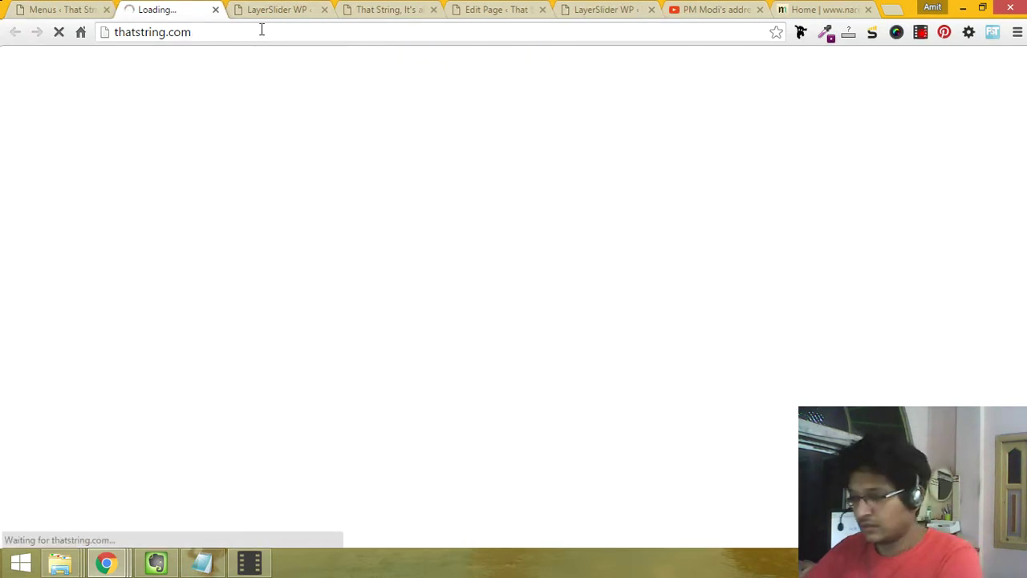
pyautogui.click(262, 29)
pyautogui.write('/s')
pyautogui.press('Down')
pyautogui.press('Down')
pyautogui.press('Down')
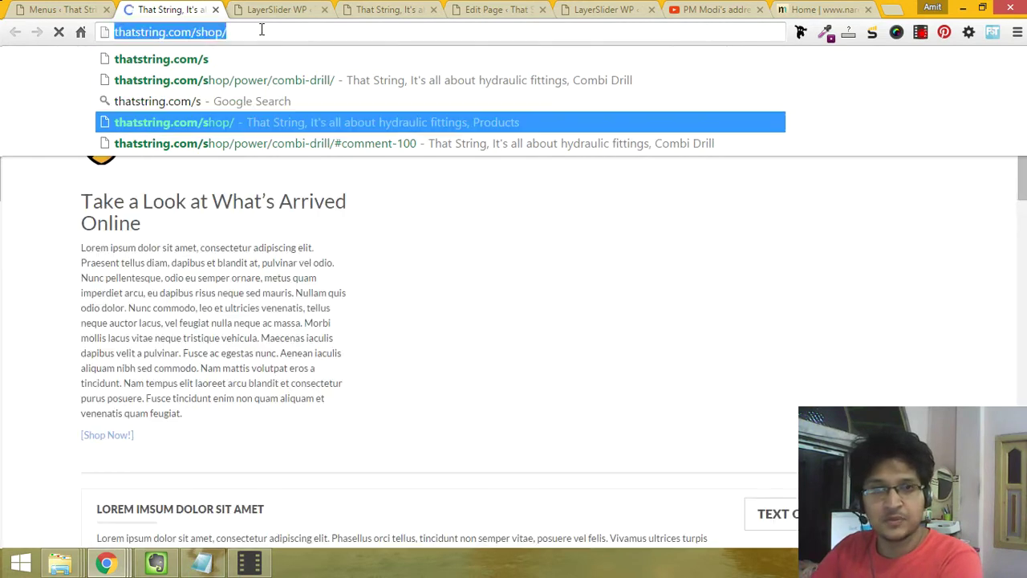
pyautogui.press('Return')
pyautogui.click(491, 9)
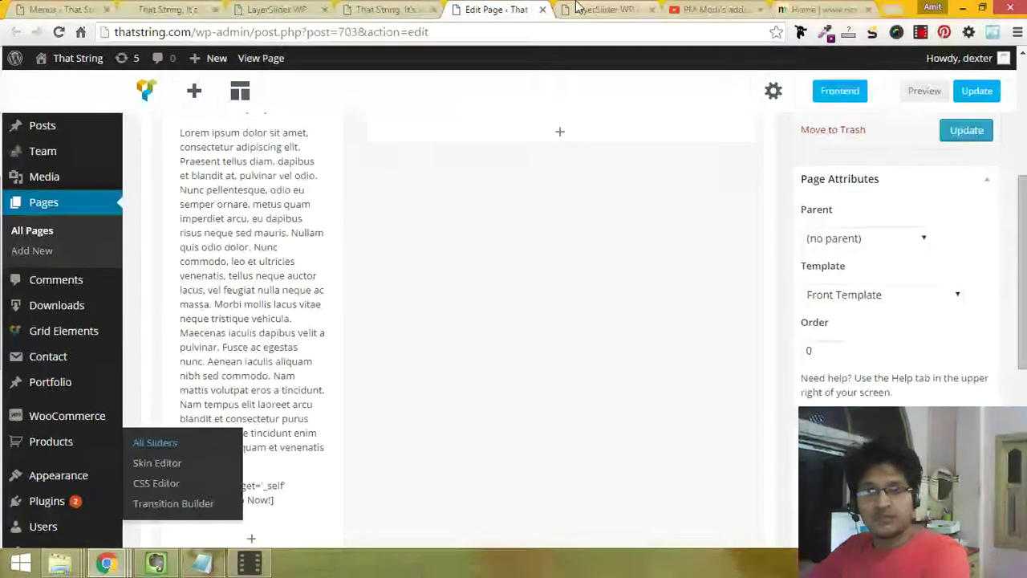
pyautogui.click(578, 8)
pyautogui.write('http://thatstring.com/shop/')
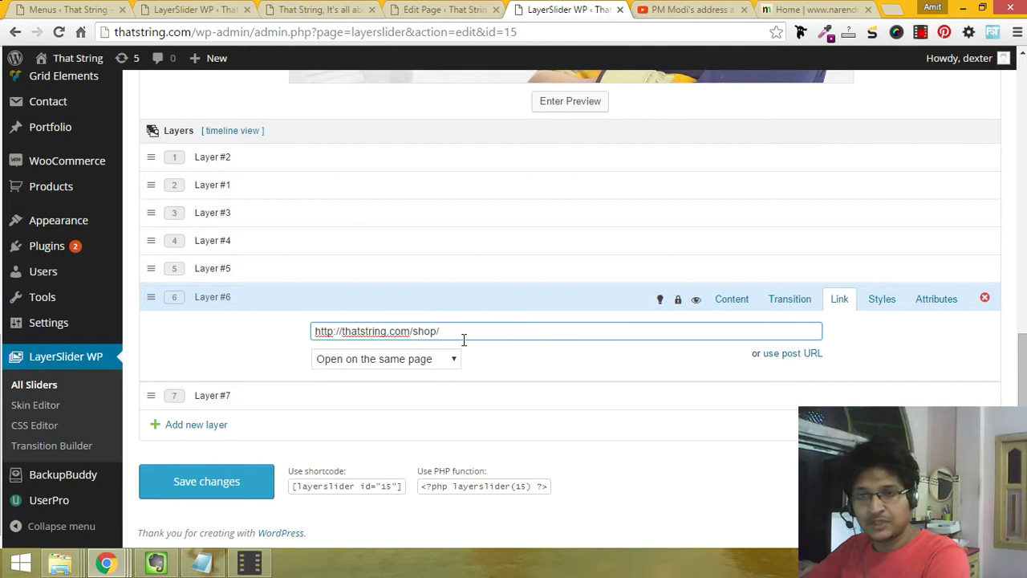
# Step: Save the changes to the Front #2 slider and load the site's homepage in a separate tab
pyautogui.click(227, 484)
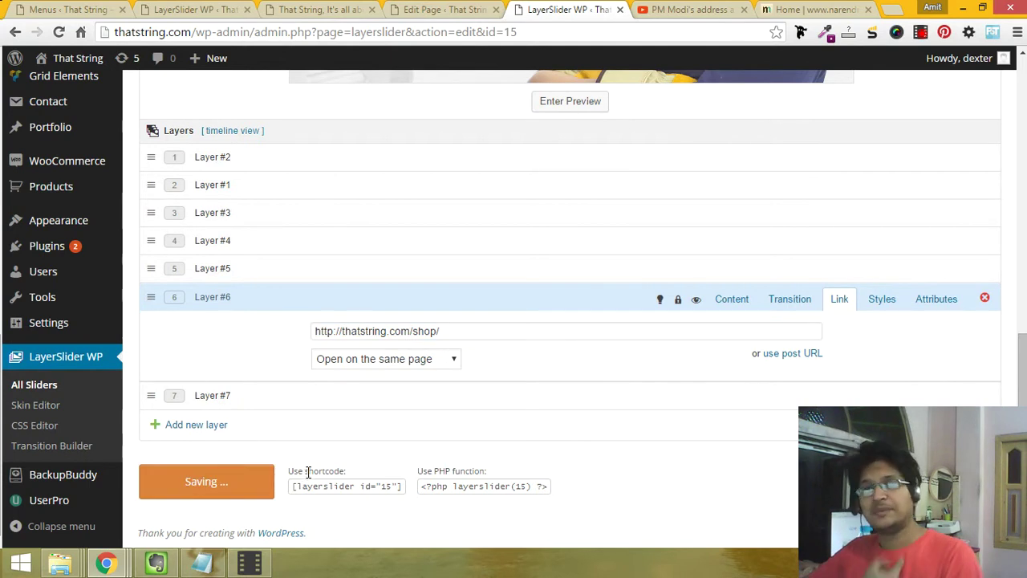
pyautogui.click(393, 8)
pyautogui.click(554, 10)
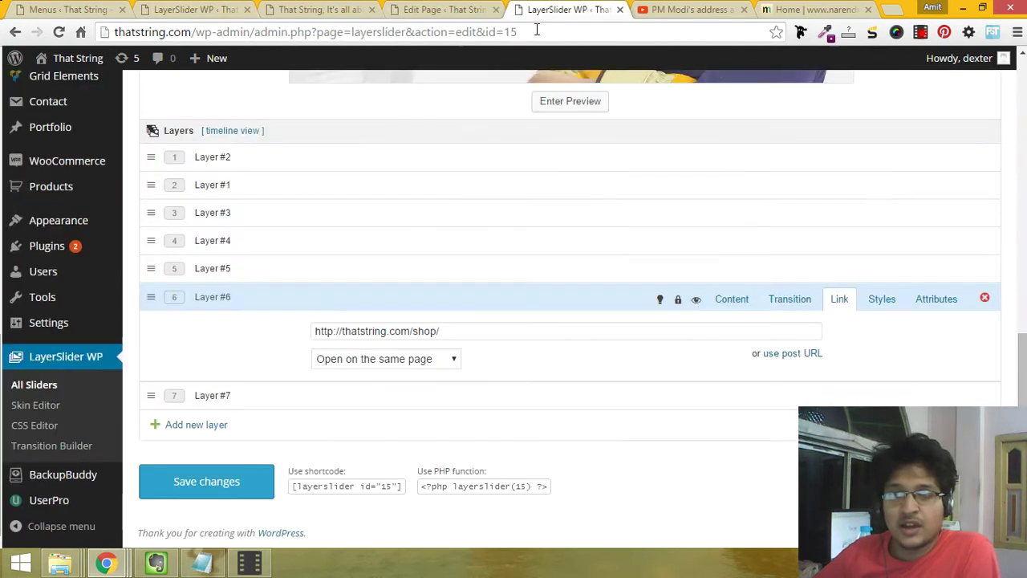
pyautogui.moveTo(68, 64)
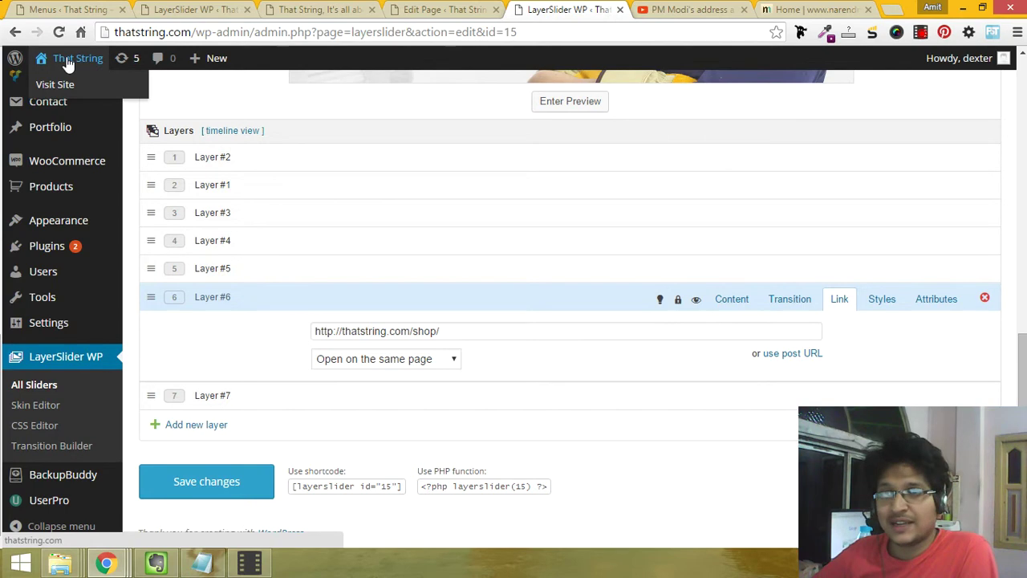
pyautogui.middleClick(69, 63)
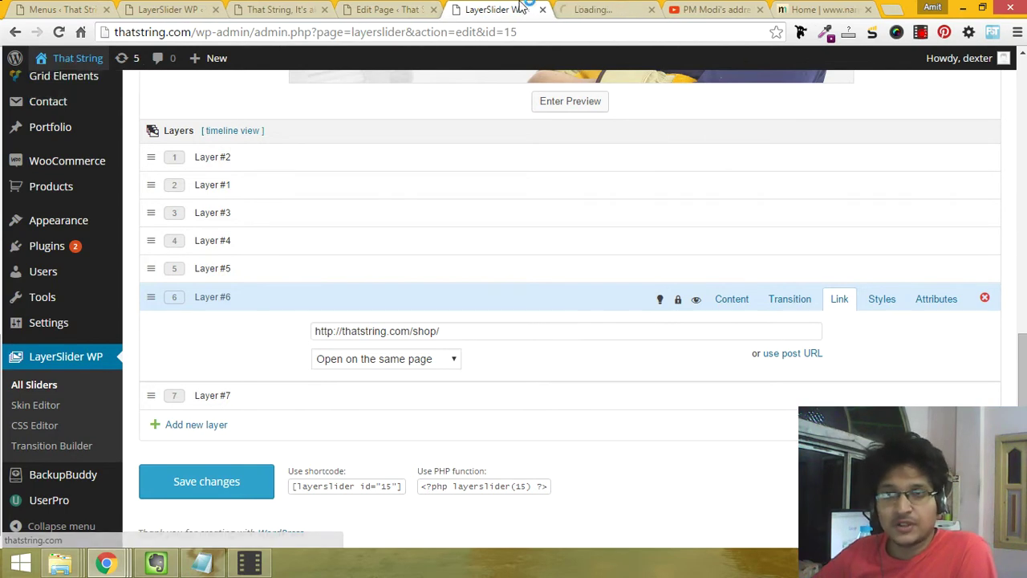
# Step: Open Slide #2 of the Front #2 slider and look over its options, preview and layers
pyautogui.scroll(4, 425, 454)
pyautogui.scroll(5, 438, 462)
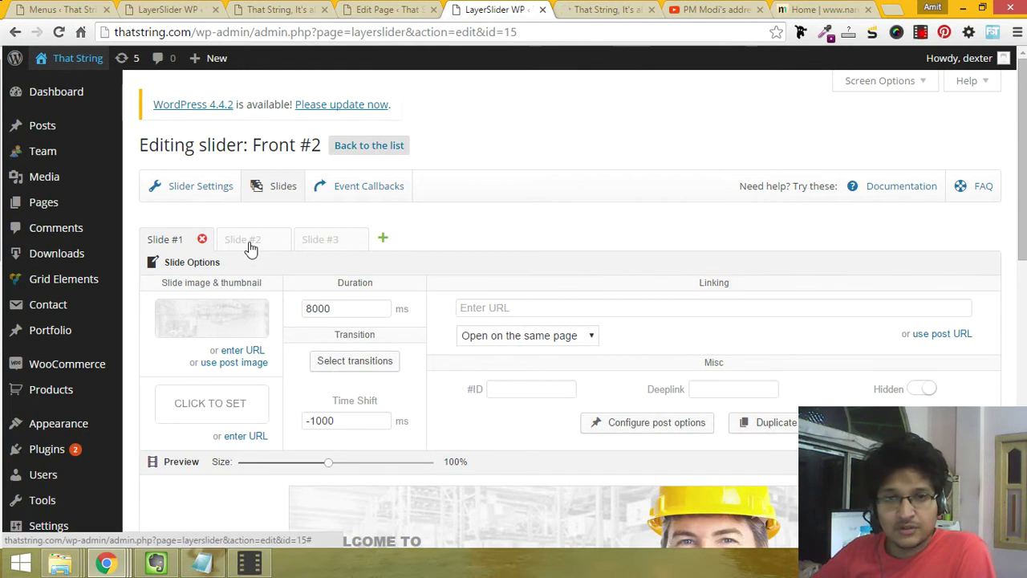
pyautogui.click(251, 241)
pyautogui.scroll(-3, 251, 247)
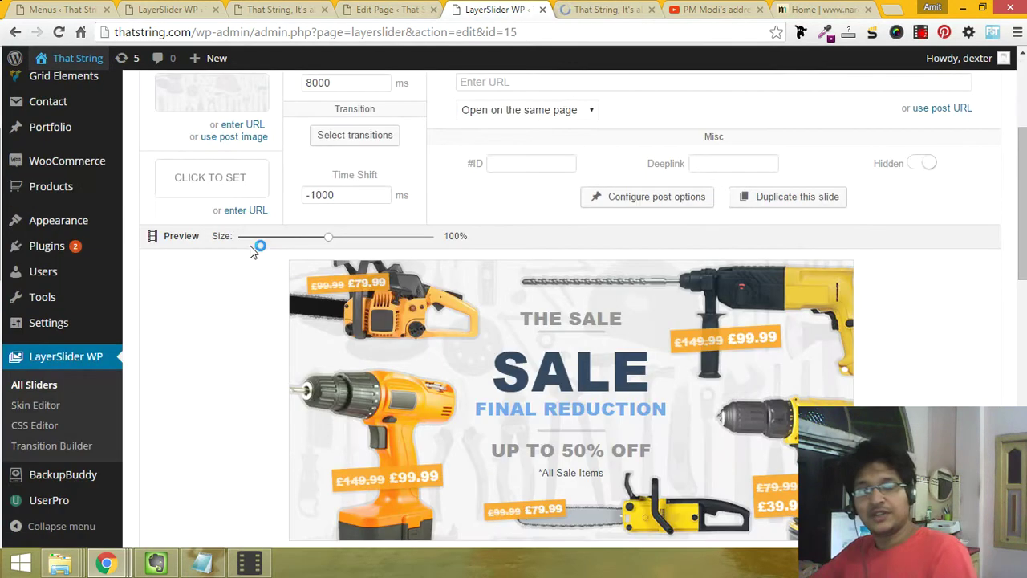
pyautogui.scroll(1, 257, 247)
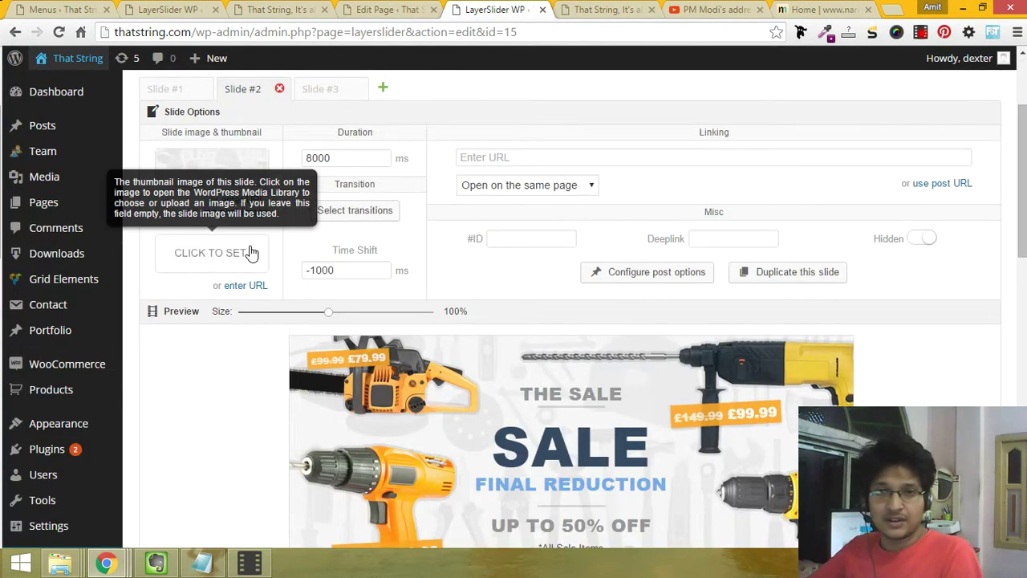
pyautogui.scroll(-3, 251, 252)
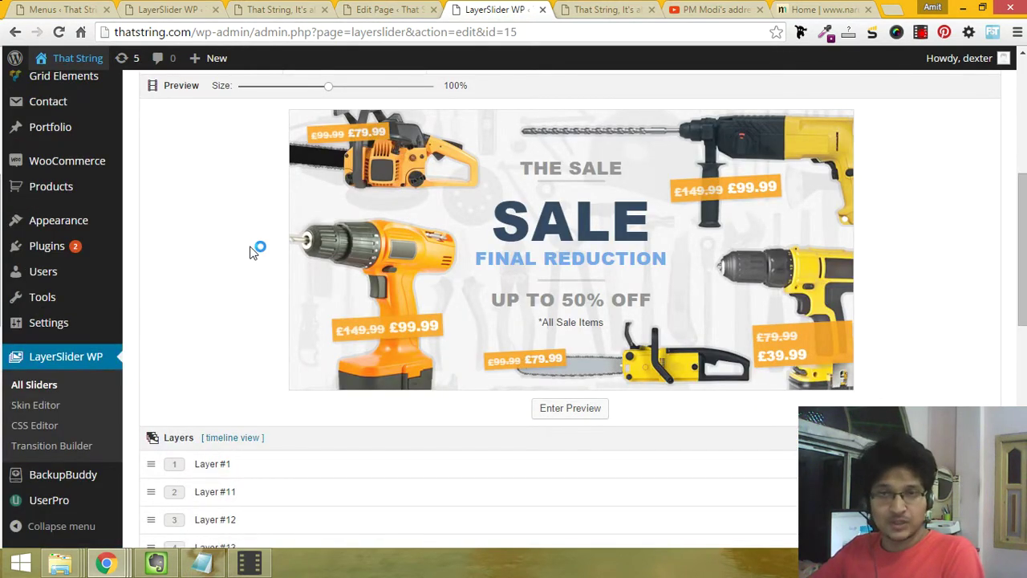
# Step: Check the live slider on the homepage and open the slider settings of Front #2
pyautogui.hotkey('ctrl', 'Tab')
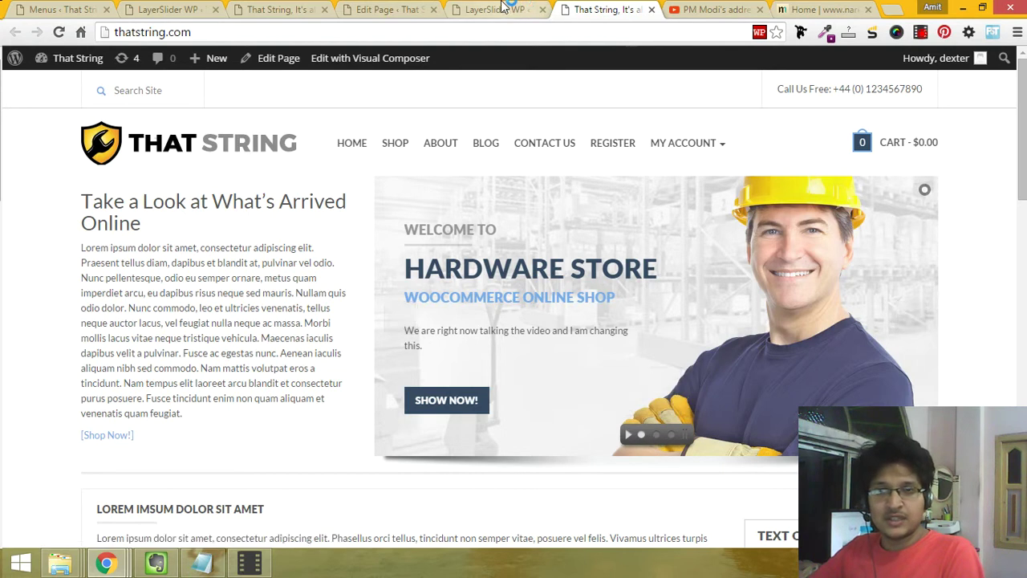
pyautogui.hotkey('ctrl', 'pageup')
pyautogui.scroll(4, 403, 215)
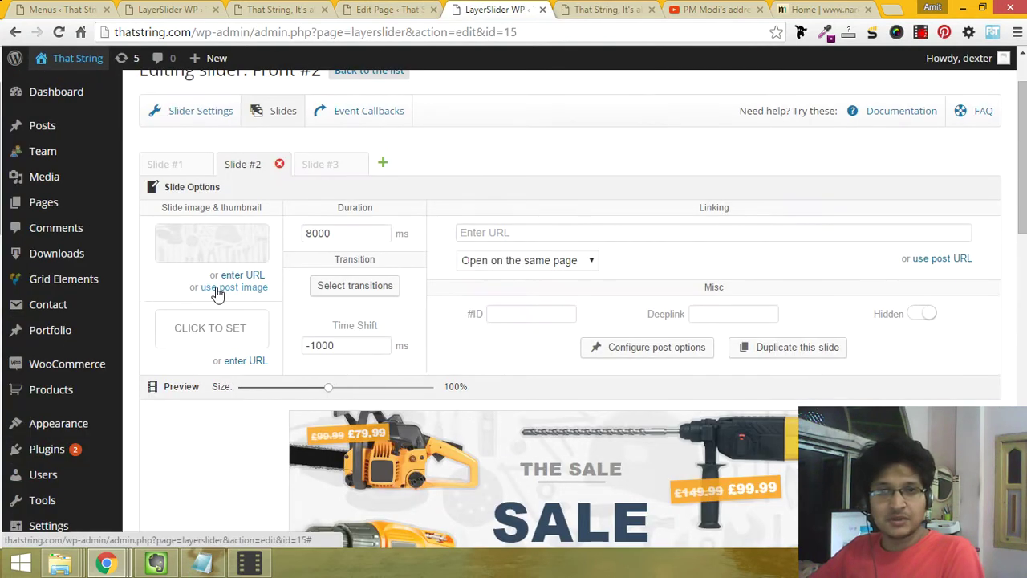
pyautogui.click(173, 121)
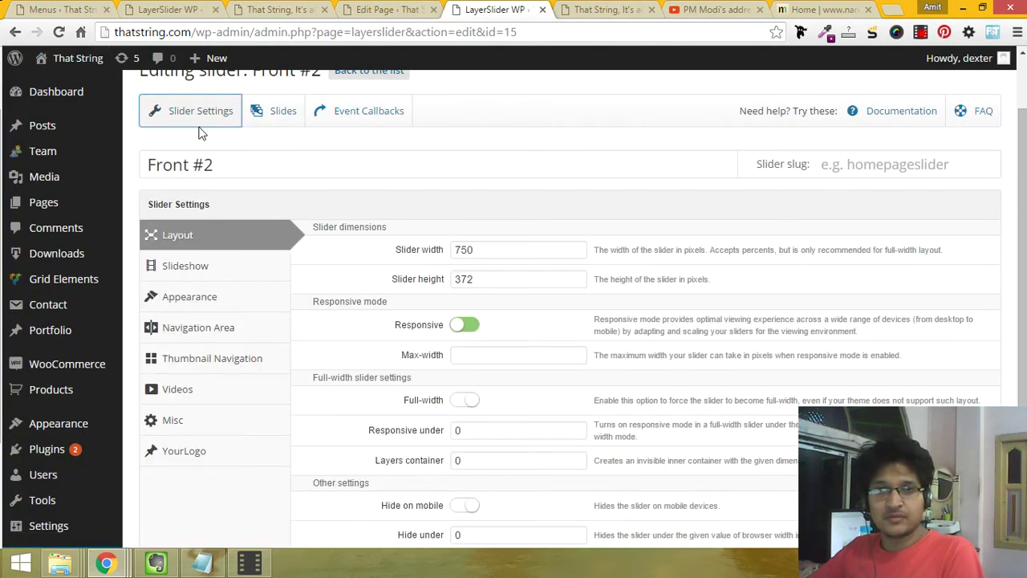
pyautogui.click(391, 9)
pyautogui.click(574, 9)
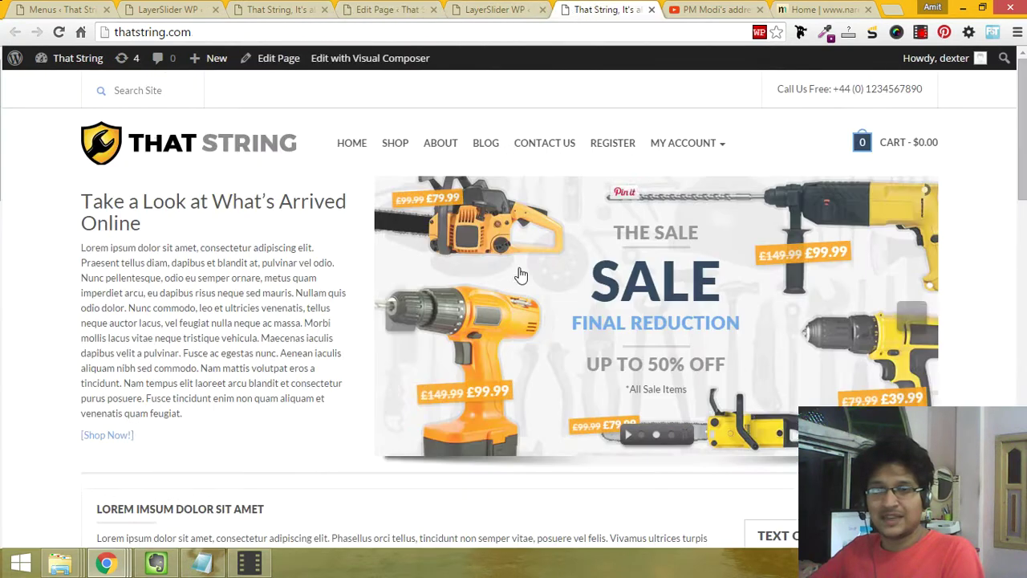
pyautogui.click(475, 8)
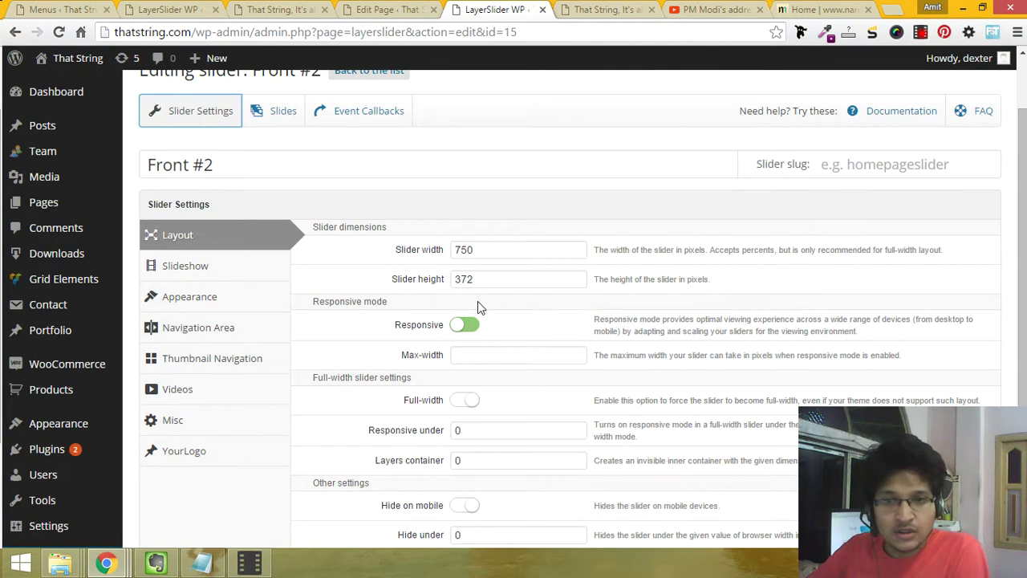
# Step: Turn off the slider's Prev & Next, Start & Stop and slide navigation buttons, plus Show Prev & Next buttons on hover
pyautogui.scroll(-1, 478, 302)
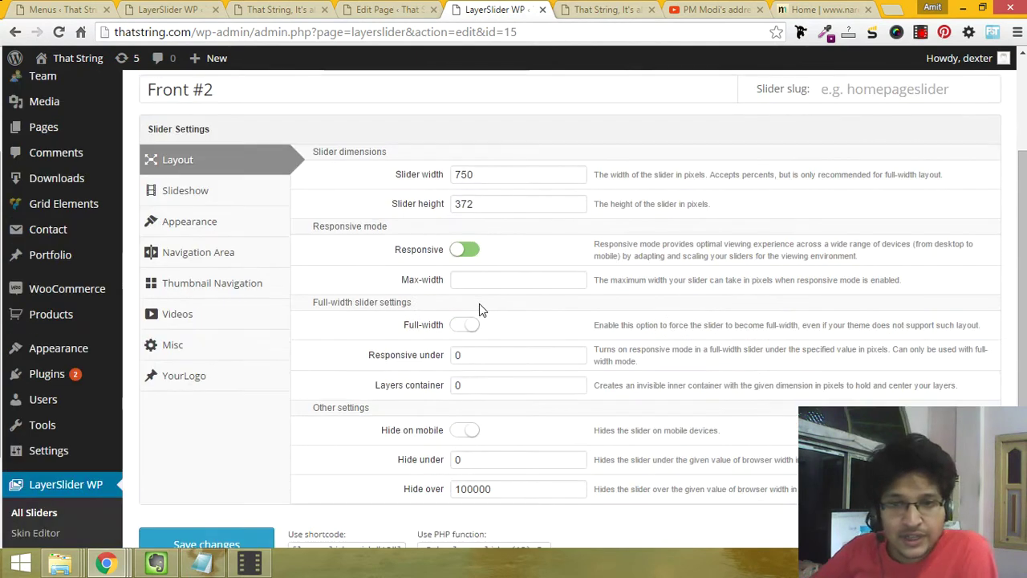
pyautogui.click(204, 234)
pyautogui.click(213, 257)
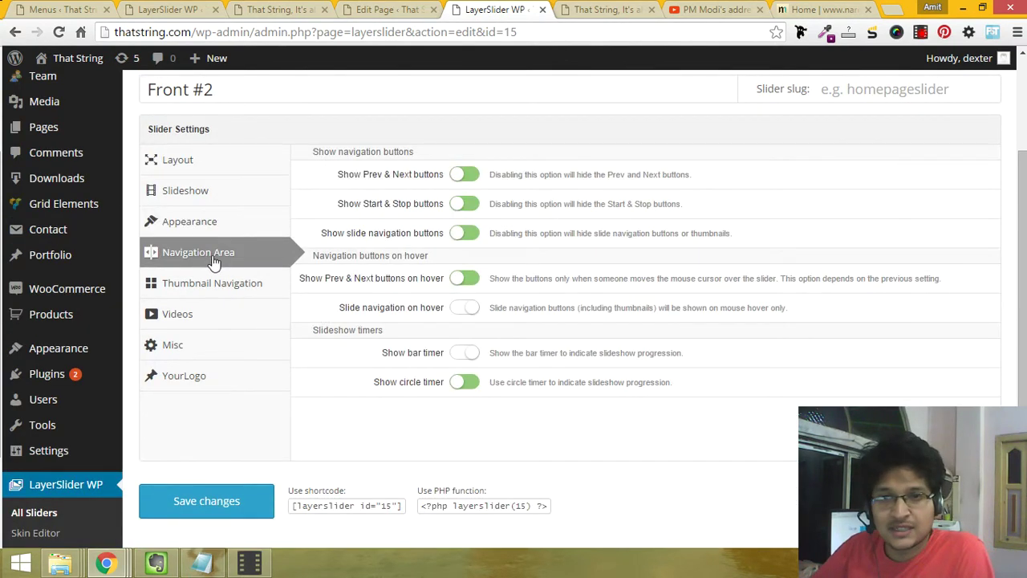
pyautogui.click(465, 205)
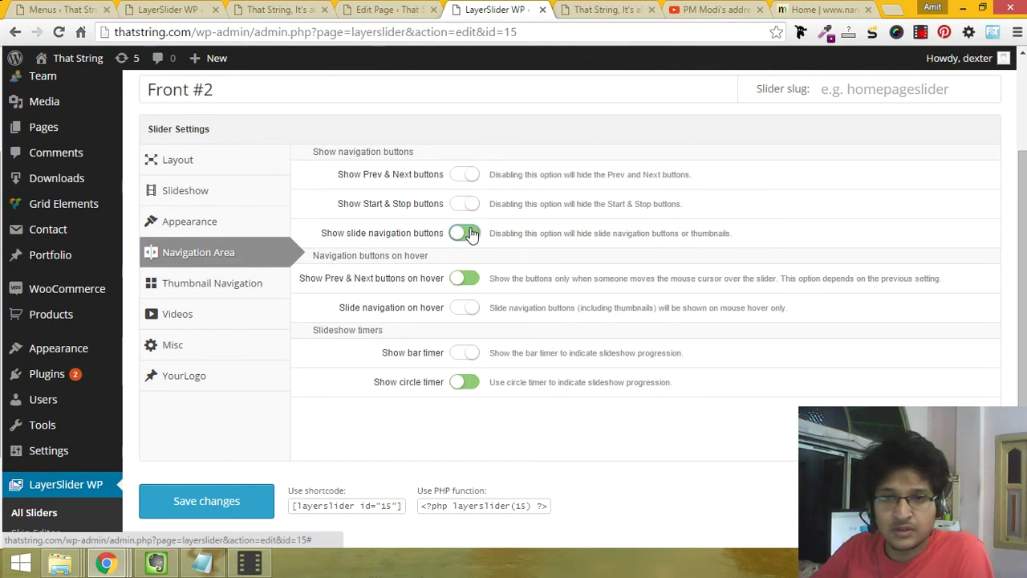
pyautogui.click(466, 277)
# Step: Enable the slideshow's bar timer and disable its circle timer
pyautogui.scroll(-1, 460, 326)
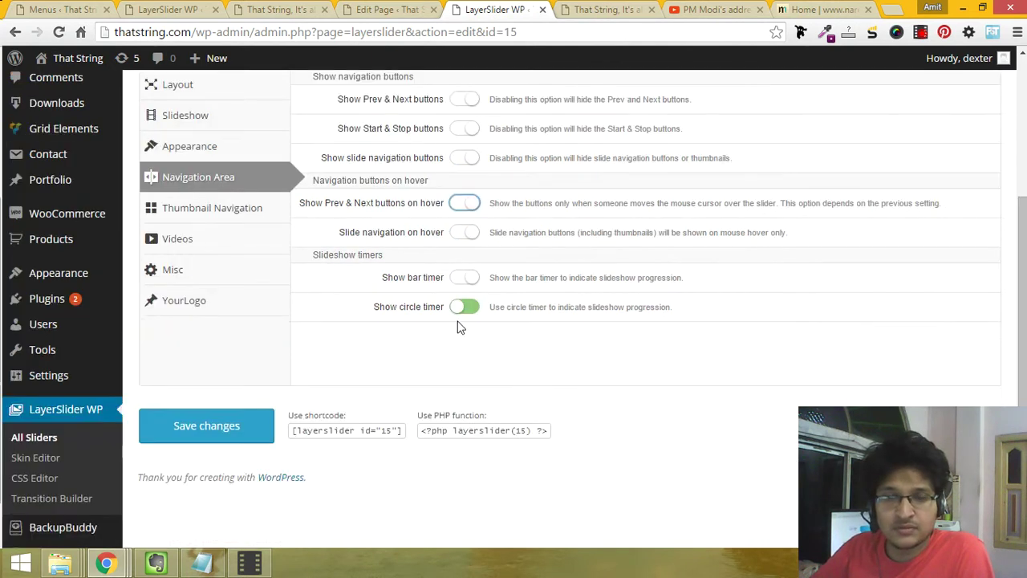
pyautogui.click(465, 278)
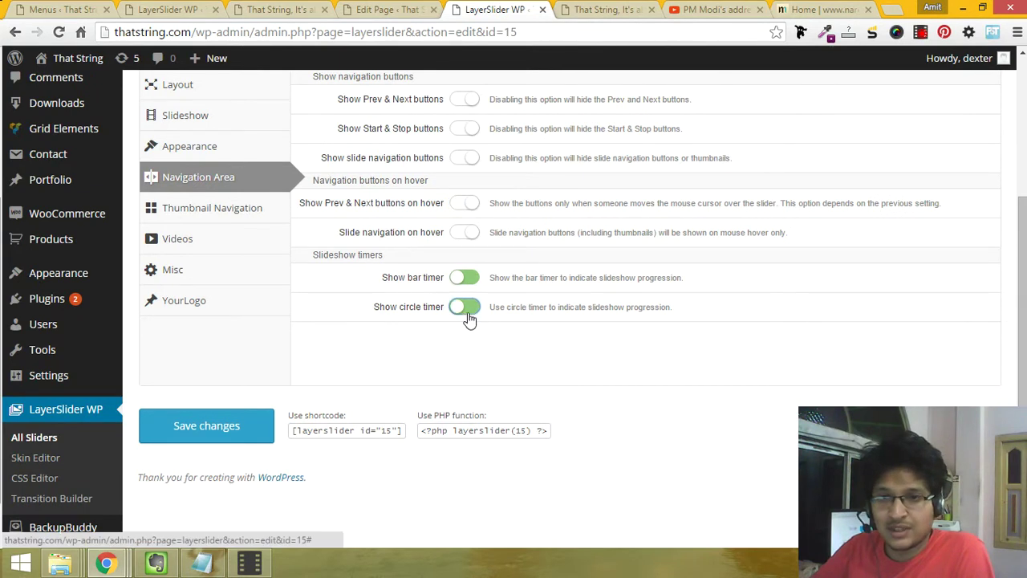
pyautogui.click(467, 308)
# Step: View the Thumbnail Navigation settings and look at the live slider on the homepage
pyautogui.click(222, 217)
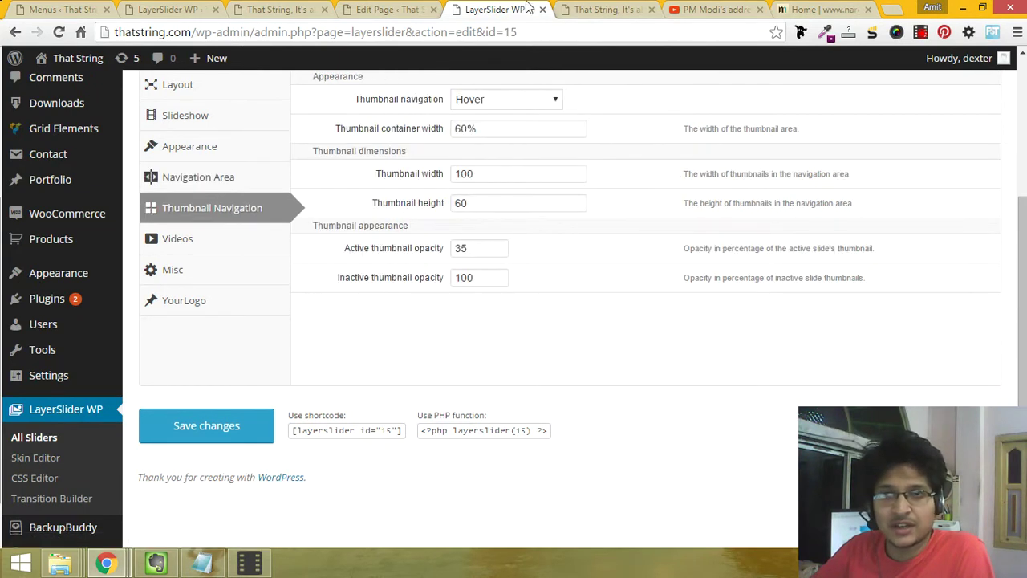
pyautogui.click(385, 9)
pyautogui.click(602, 9)
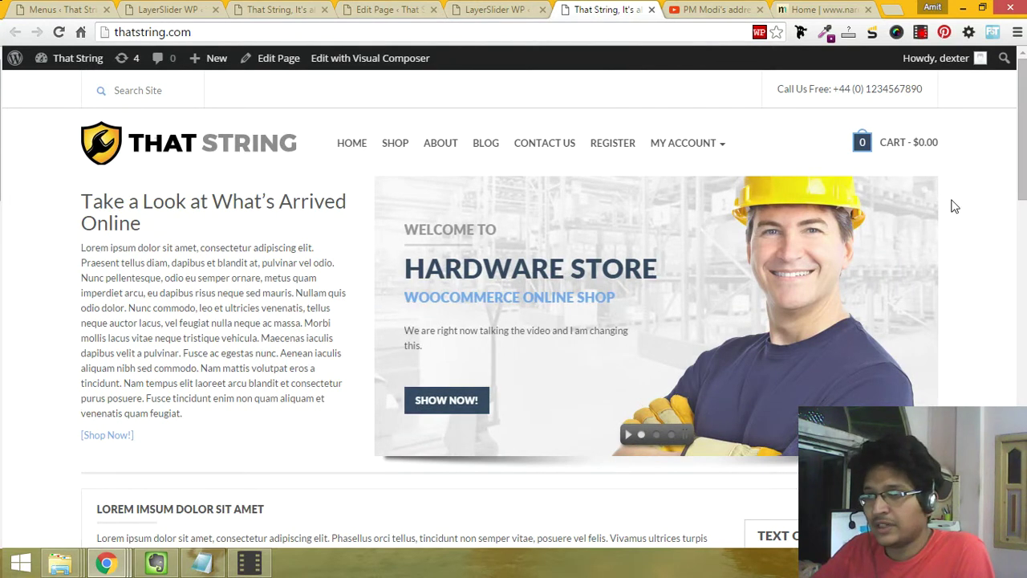
pyautogui.click(502, 10)
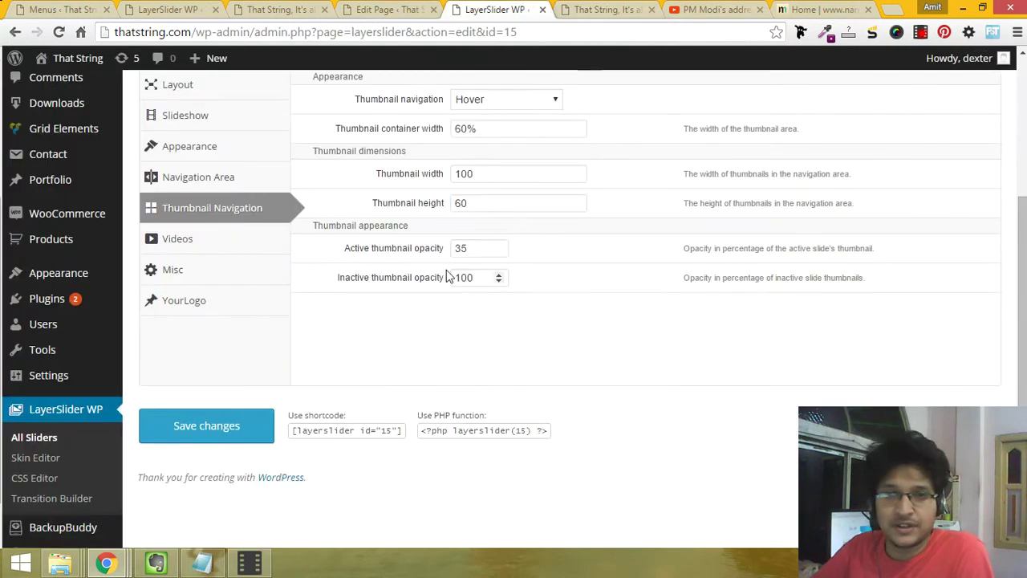
# Step: Look through the slider's Misc, Videos, YourLogo and Thumbnail Navigation settings and recheck the Navigation Area options
pyautogui.scroll(1, 237, 281)
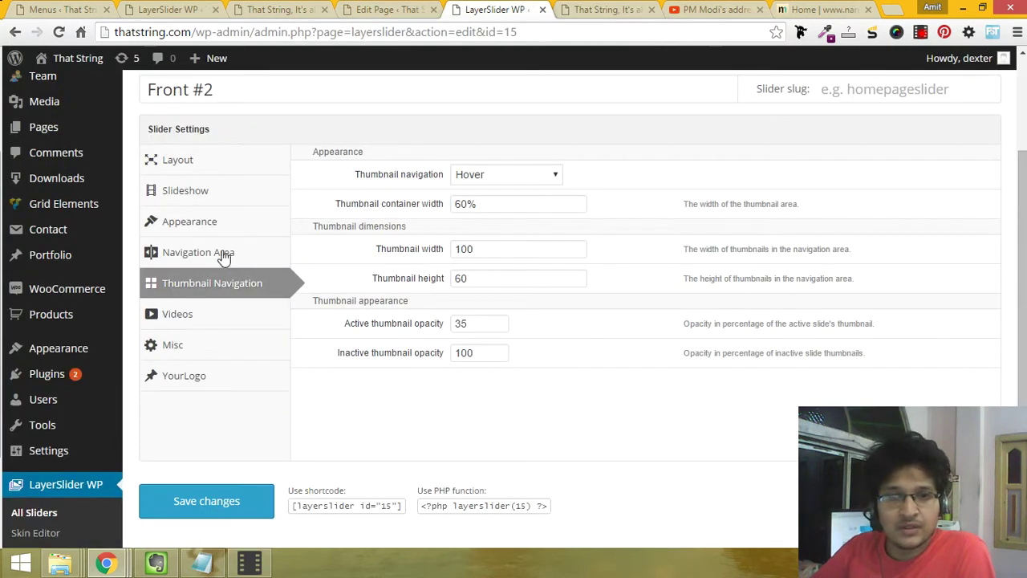
pyautogui.click(181, 351)
pyautogui.click(199, 317)
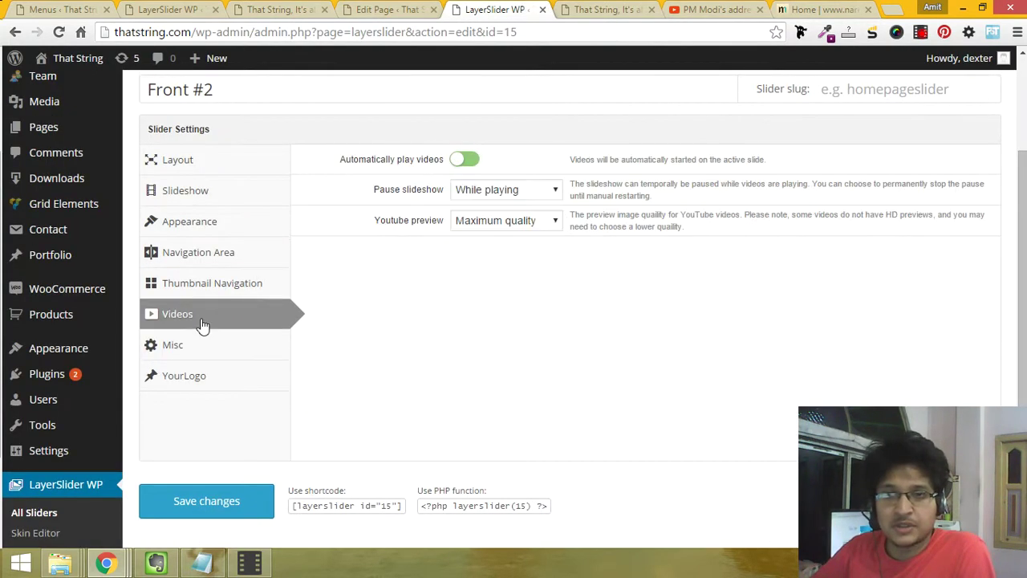
pyautogui.click(202, 383)
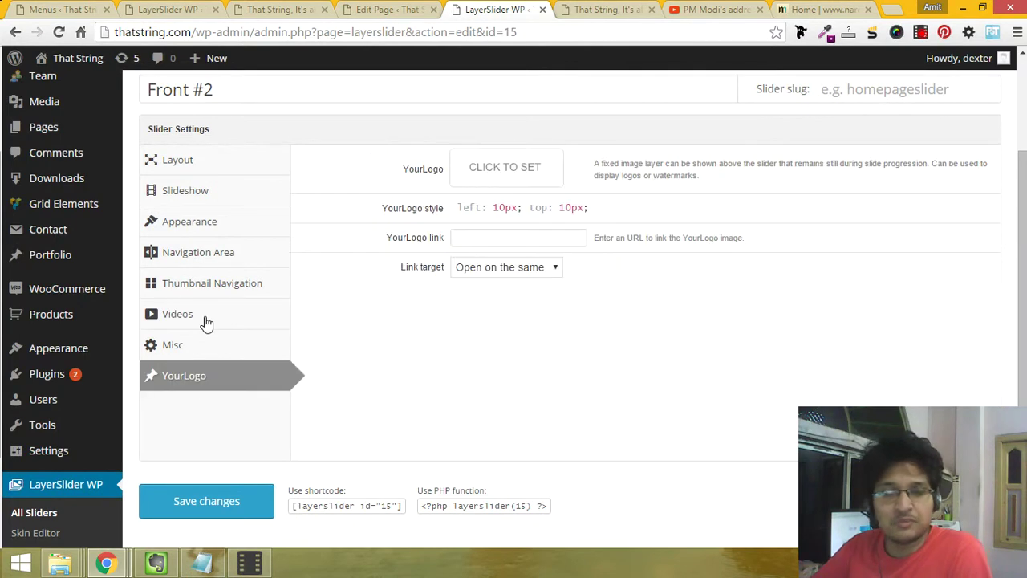
pyautogui.click(207, 320)
pyautogui.click(218, 289)
pyautogui.click(224, 254)
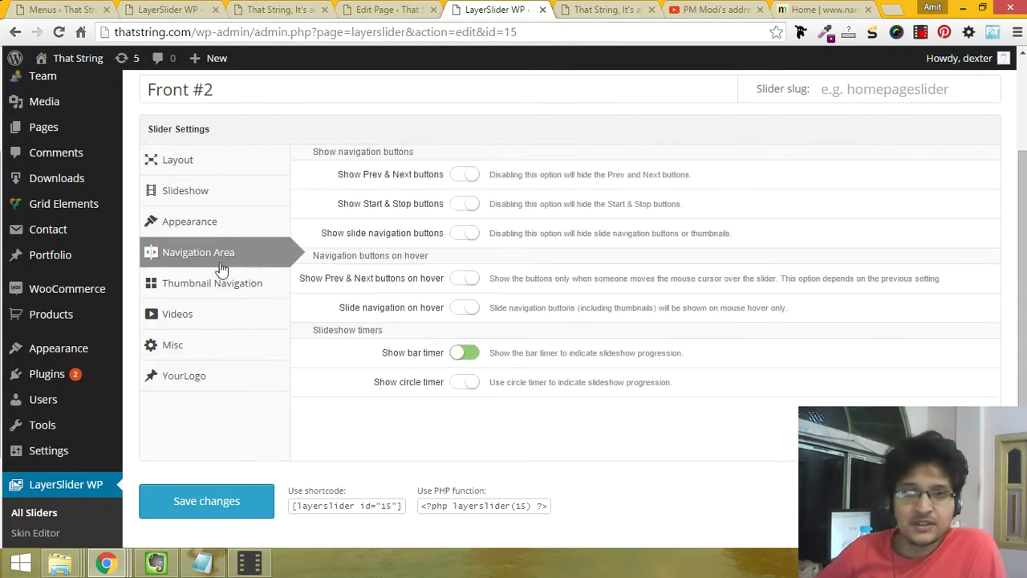
# Step: Review the slider's Appearance, Slideshow and Layout settings
pyautogui.click(224, 222)
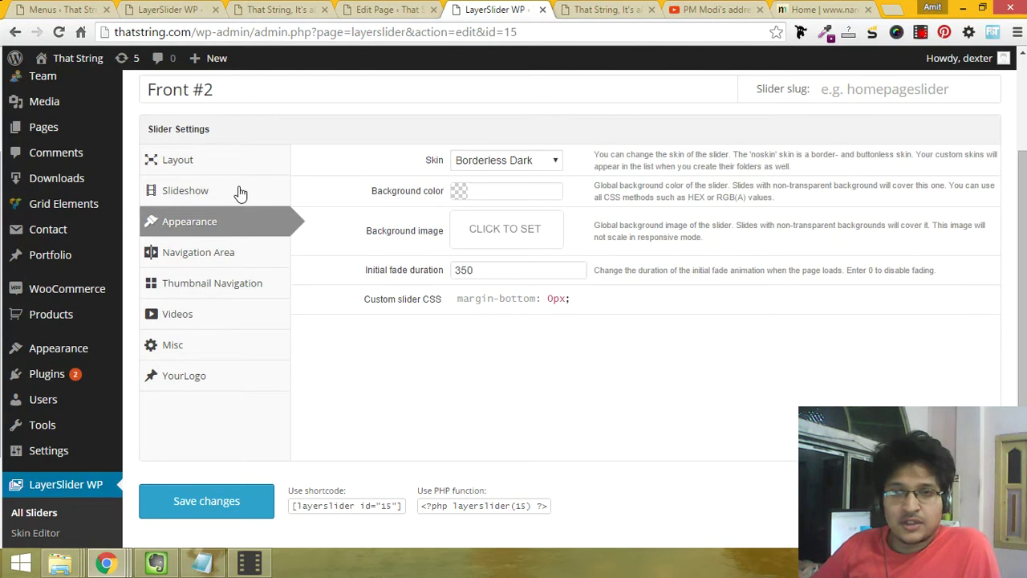
pyautogui.click(237, 194)
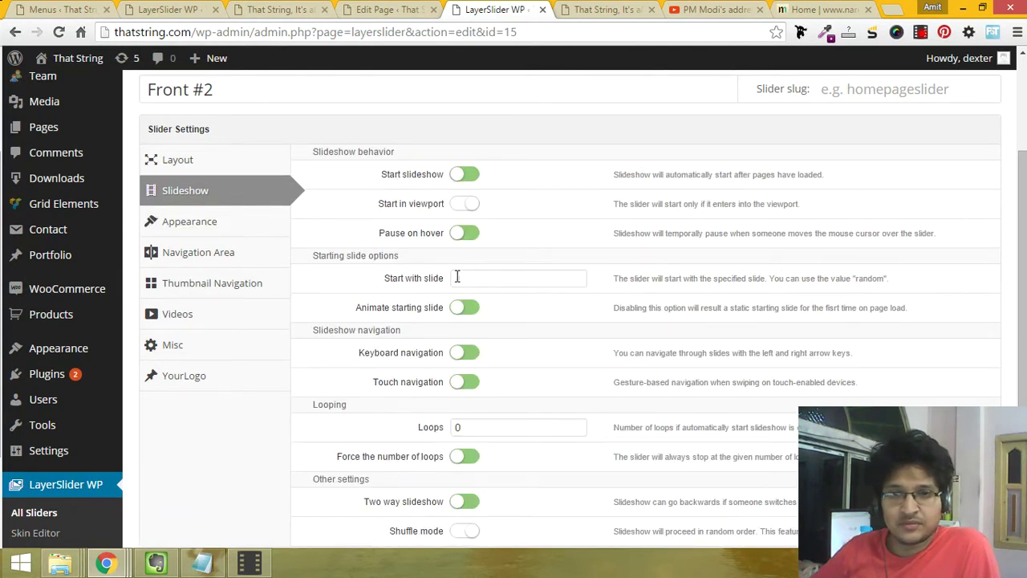
pyautogui.scroll(-2, 457, 277)
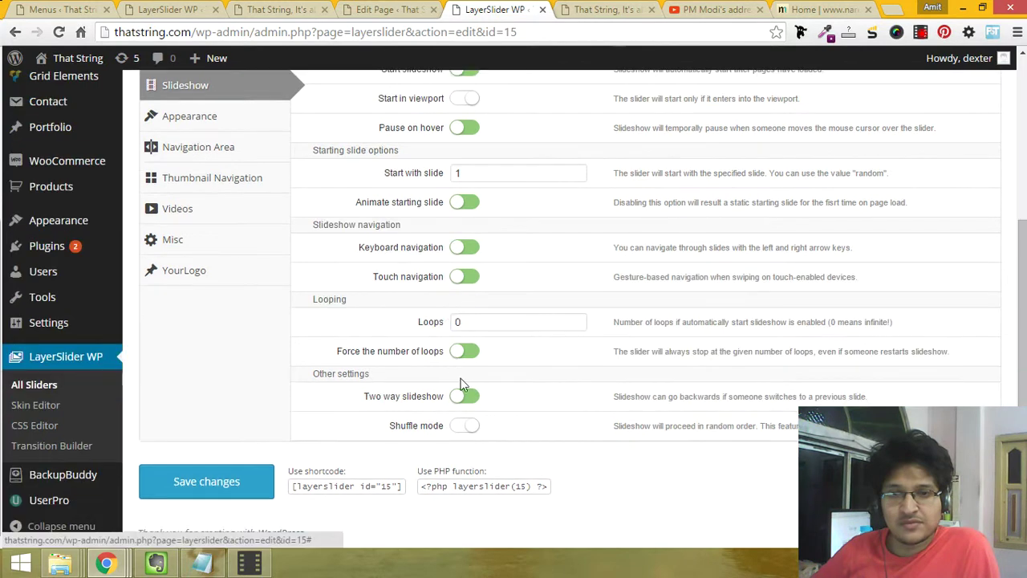
pyautogui.scroll(3, 333, 414)
pyautogui.click(216, 215)
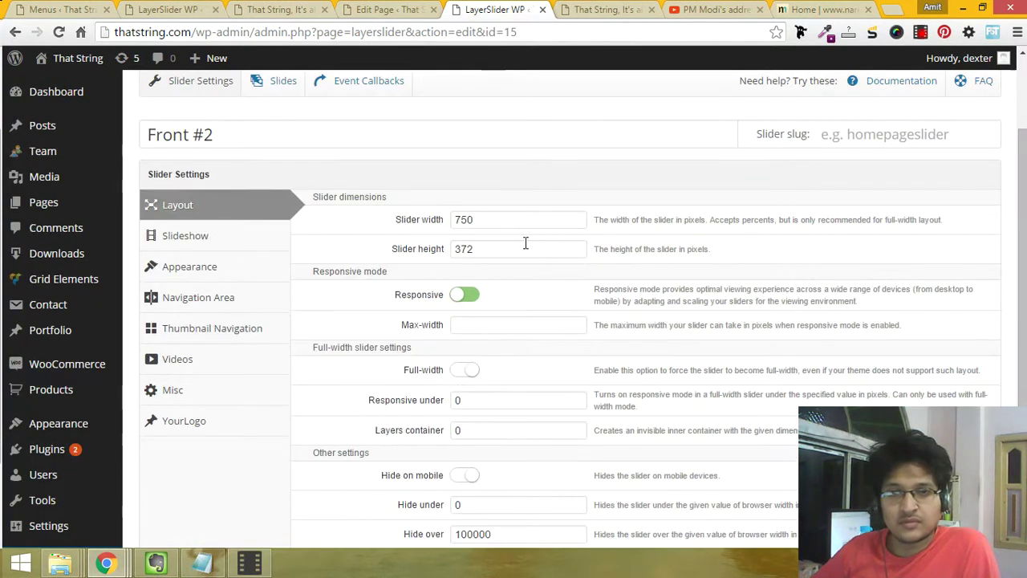
# Step: Save the slider settings and reload the homepage to check the slider
pyautogui.scroll(-3, 525, 242)
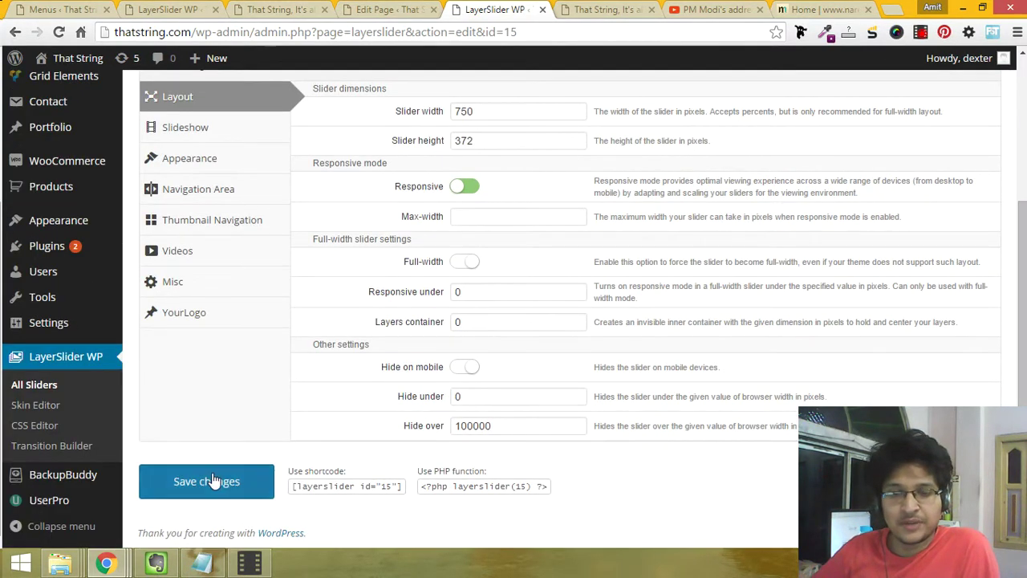
pyautogui.click(211, 481)
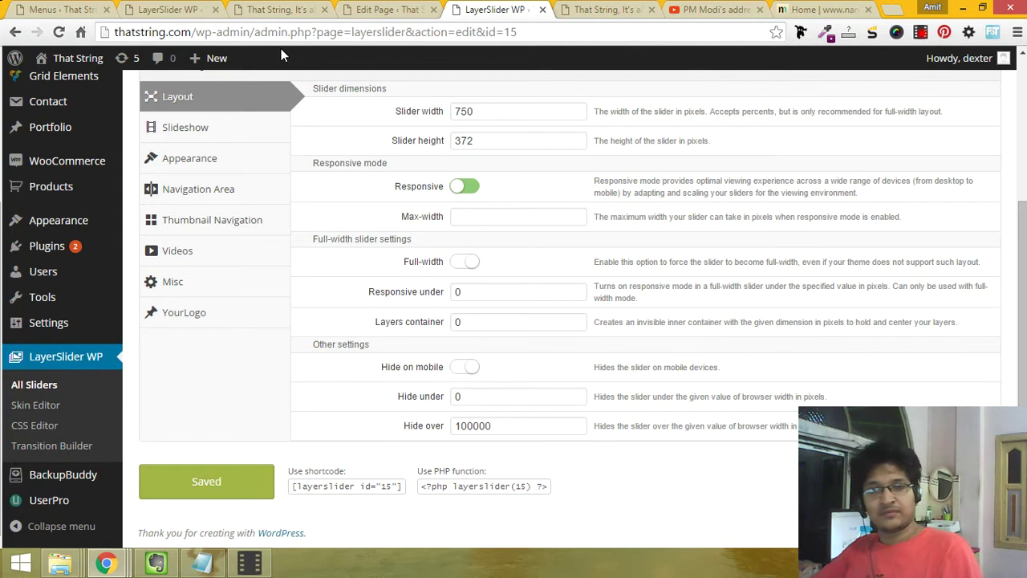
pyautogui.click(594, 10)
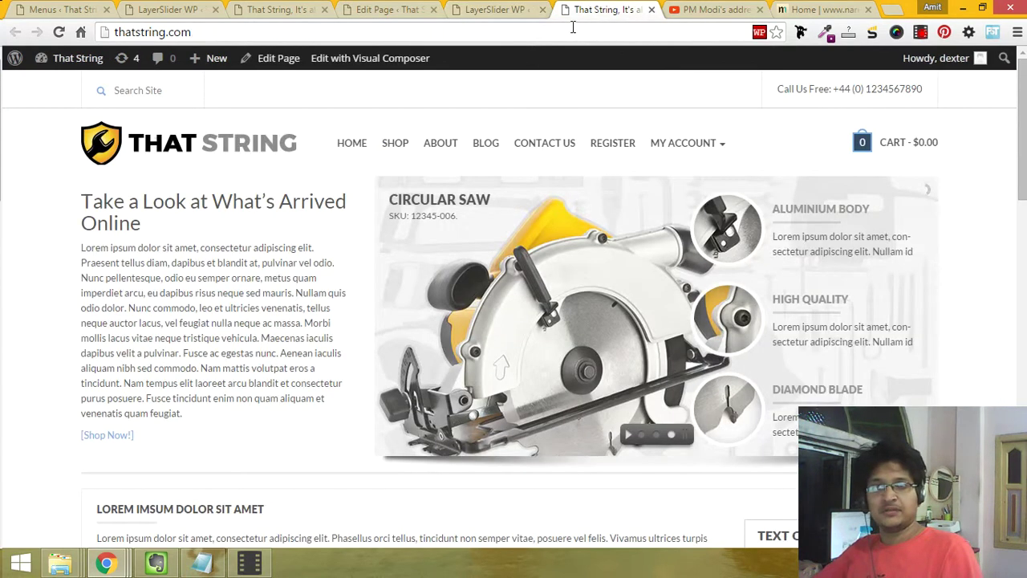
pyautogui.press('Return')
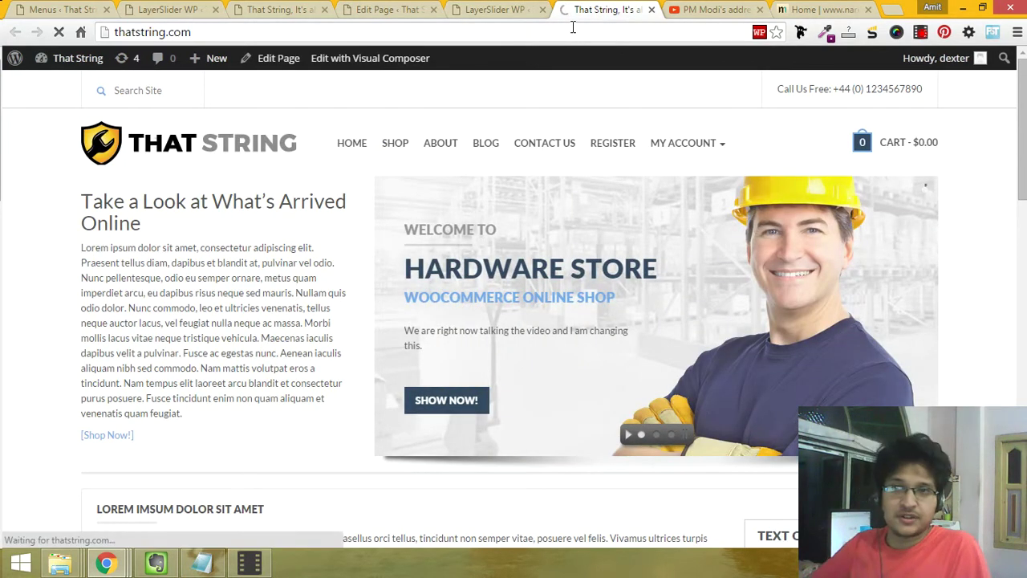